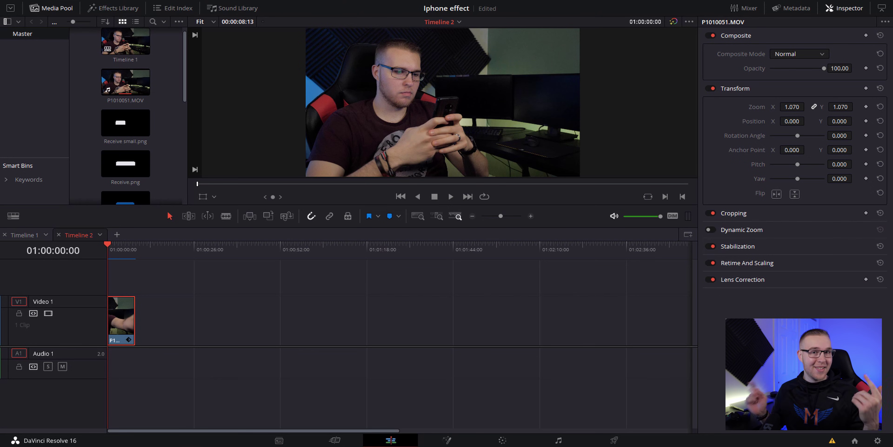
Select the Send[3-3].png bubble image in the Media Pool and the P1010051.MOV clip on V1.
scroll(126, 115, "down", 2)
left_click(141, 131)
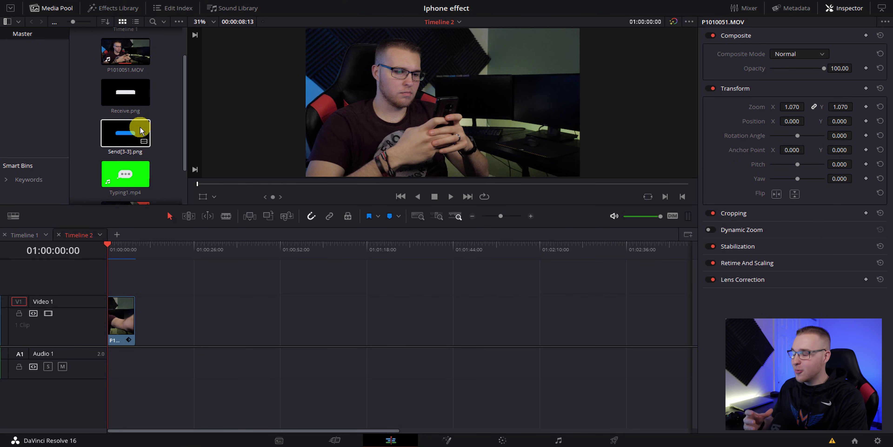
left_click(119, 327)
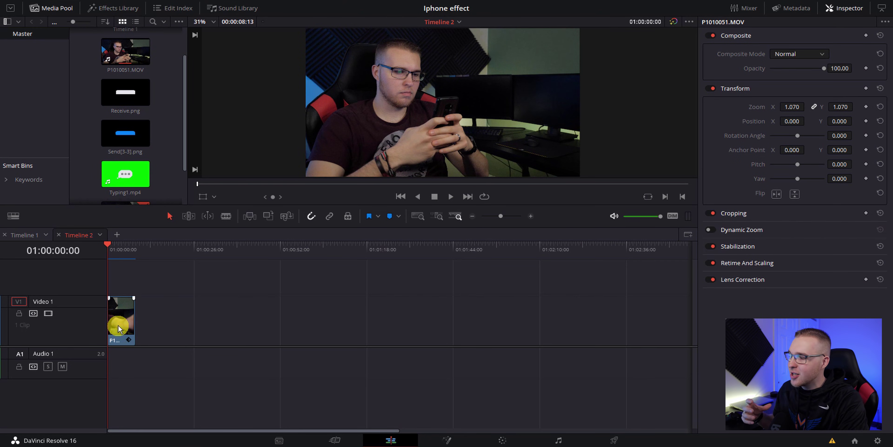
left_click(122, 265)
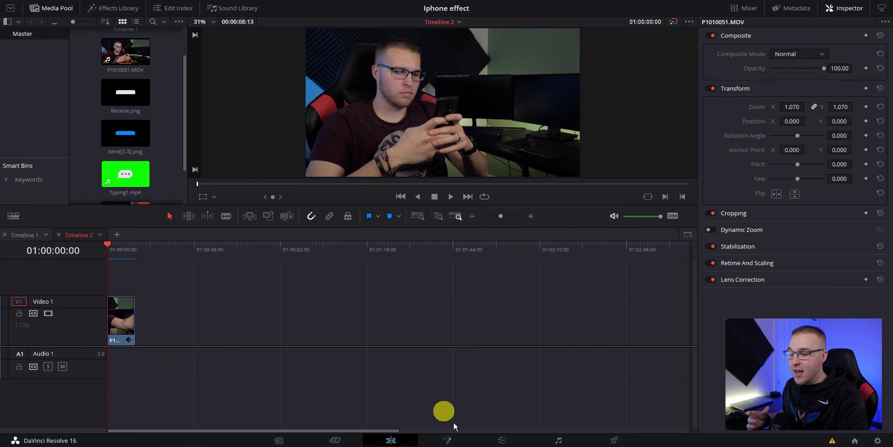
Open the clip on the Fusion page and delete the MediaIn2 send bubble node.
left_click(449, 441)
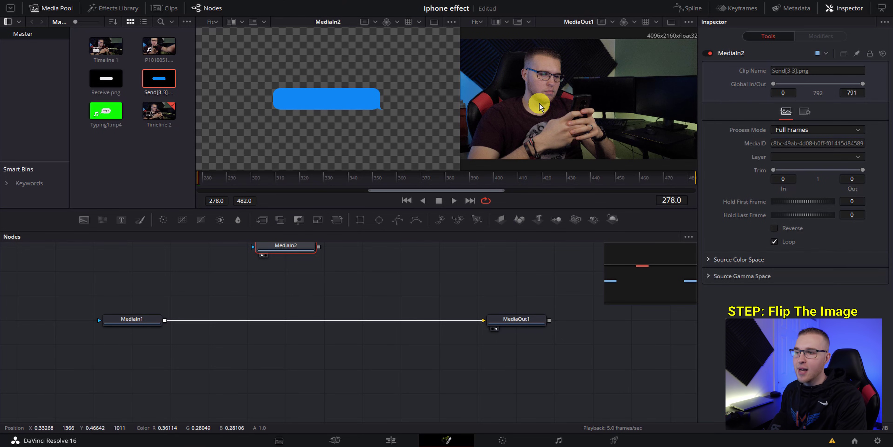
scroll(645, 91, "up", 2)
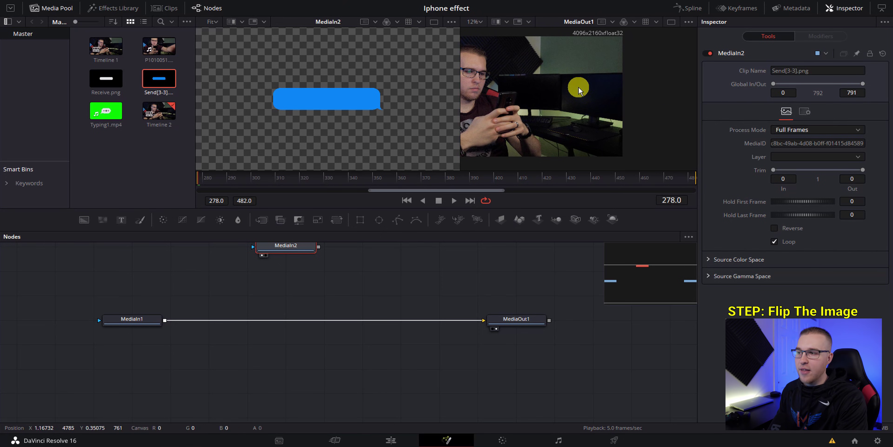
key("Delete")
Add Transform1 after MediaIn1 with Flip Horizontal enabled to mirror the footage.
left_click(136, 290)
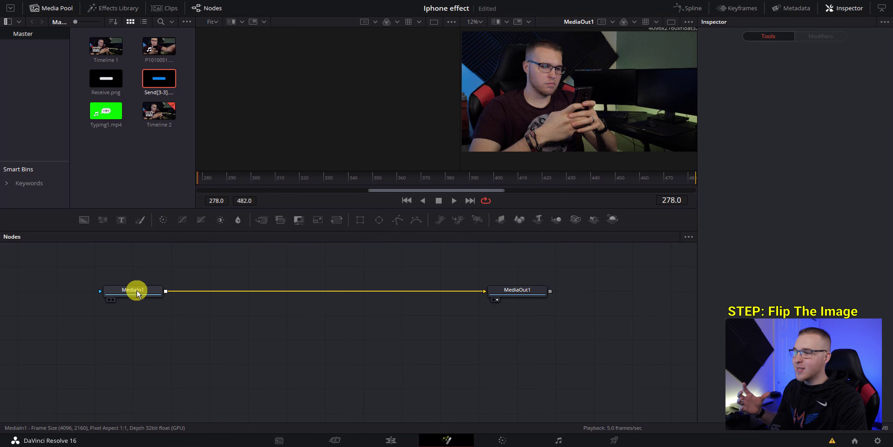
left_click(338, 220)
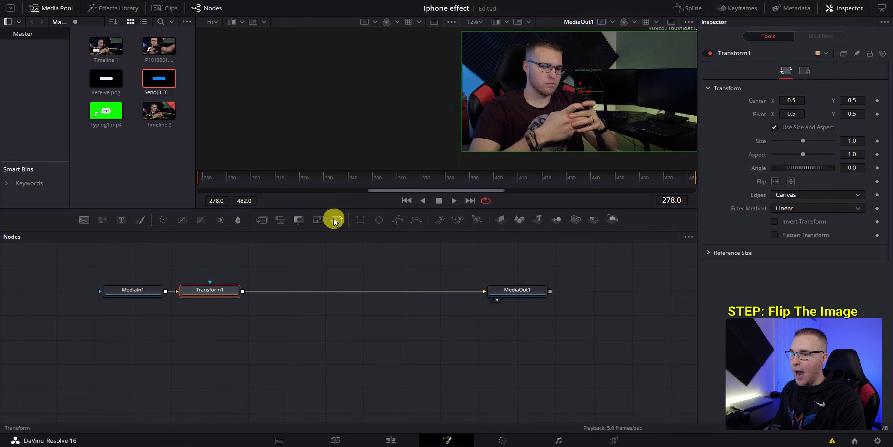
left_click(775, 182)
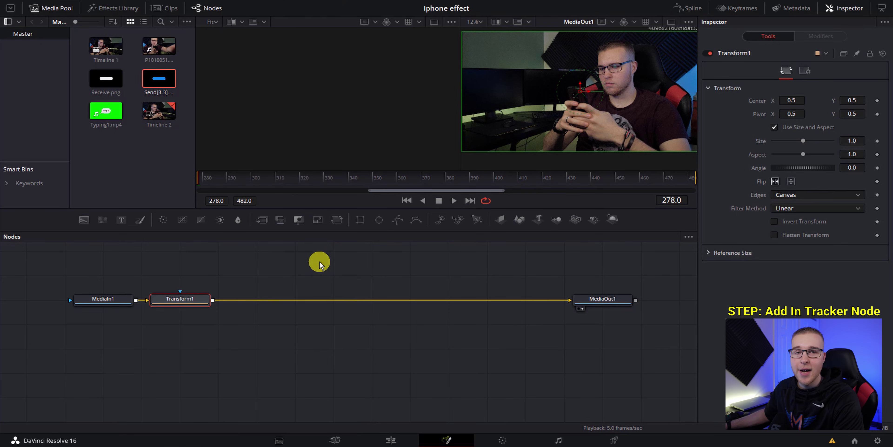
Add a Tracker1 node after Transform1 with its Operation set to Match Move.
key("shift+space")
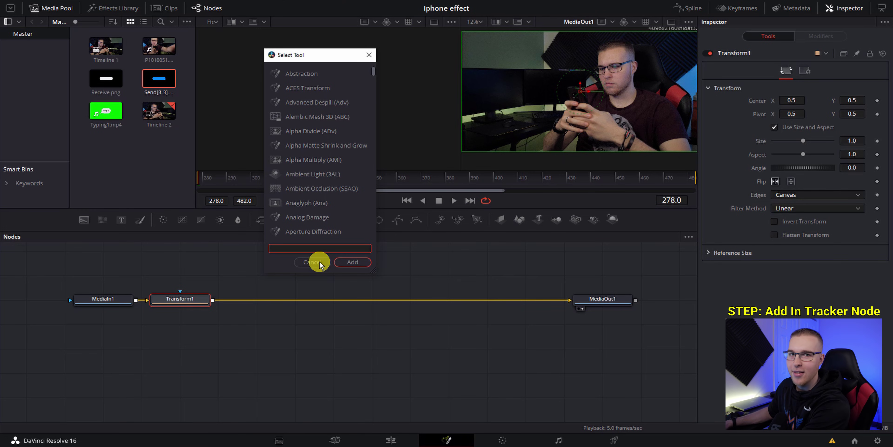
type("Tracker")
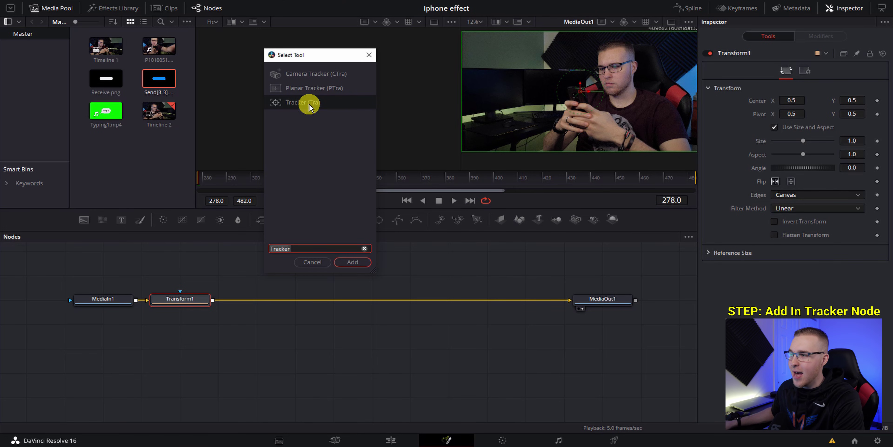
left_click(353, 262)
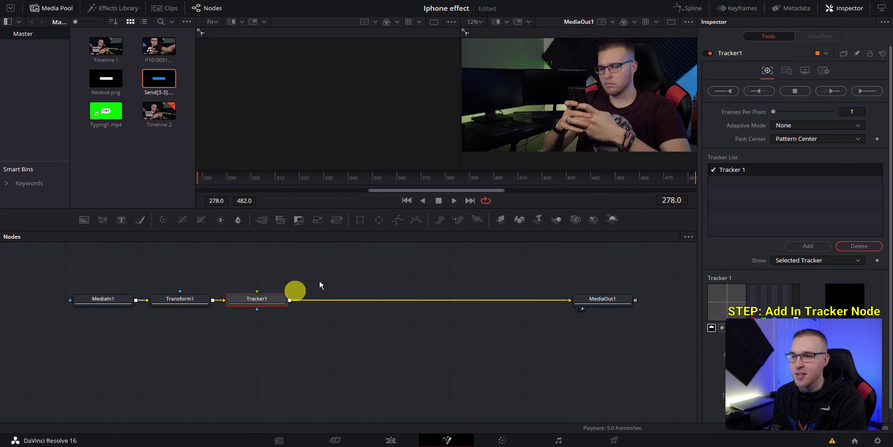
left_click(786, 71)
left_click(796, 89)
left_click(801, 110)
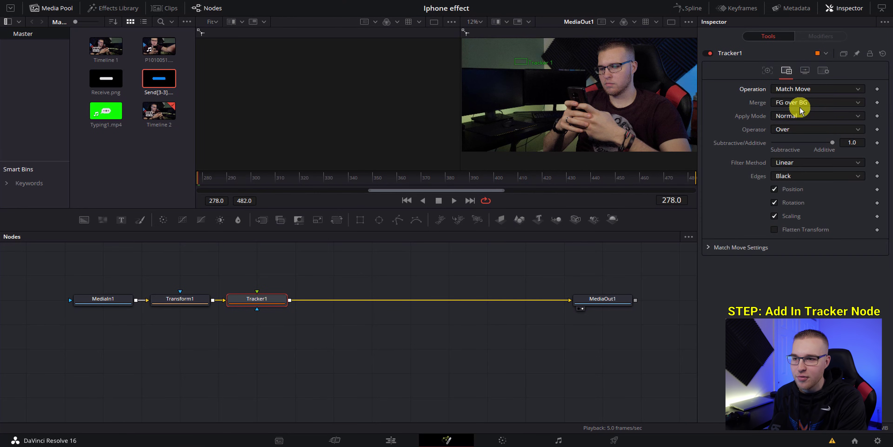
left_click(767, 71)
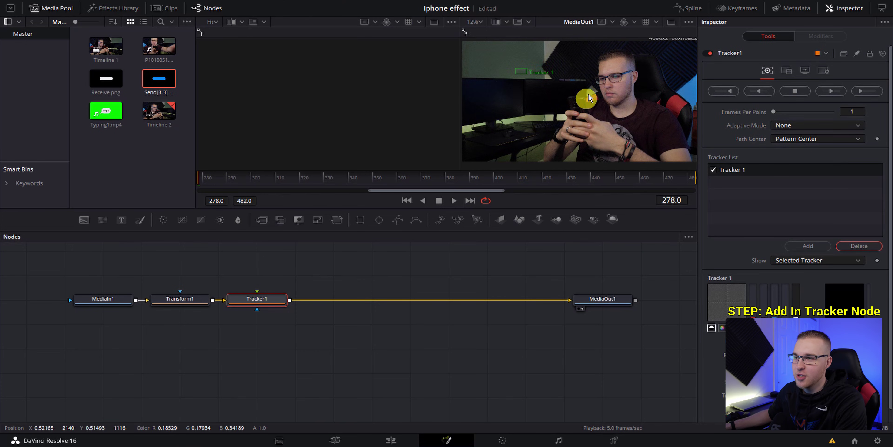
In a single viewer, fit Tracker 1's pattern box tightly around the phone at frame 278.
left_click(671, 22)
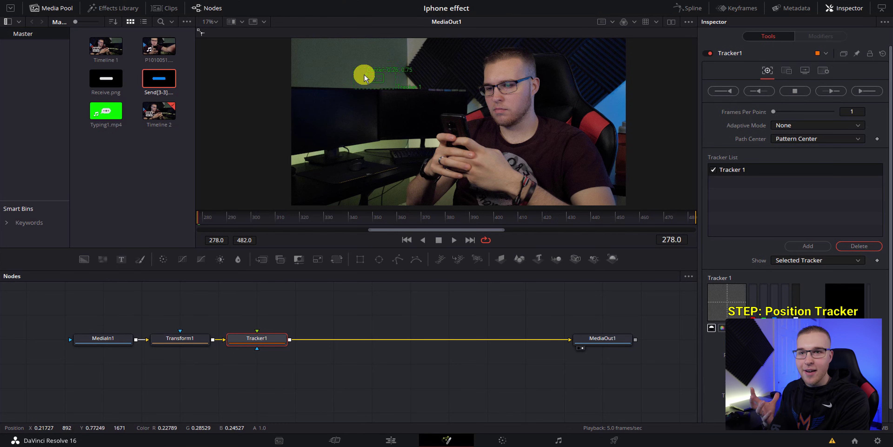
left_click_drag(365, 73, 451, 134)
scroll(485, 199, "up", 2)
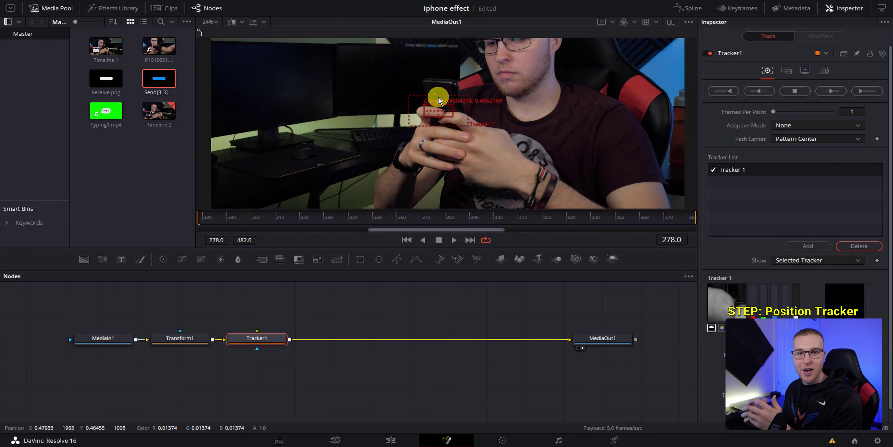
scroll(438, 101, "up", 2)
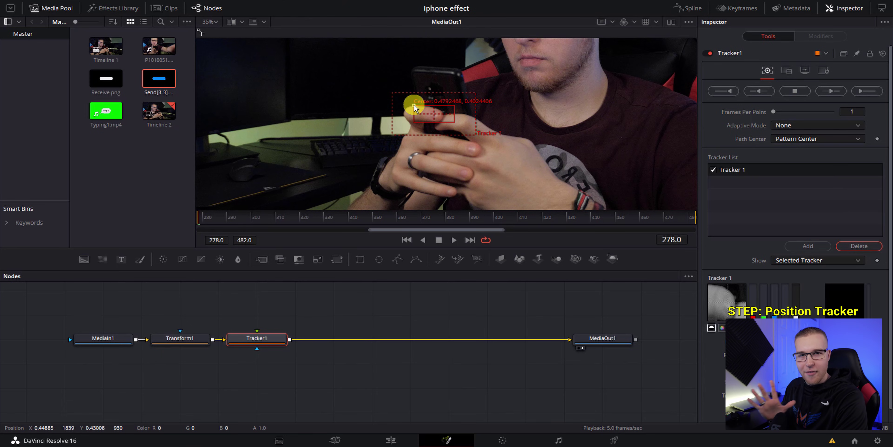
left_click_drag(415, 108, 437, 116)
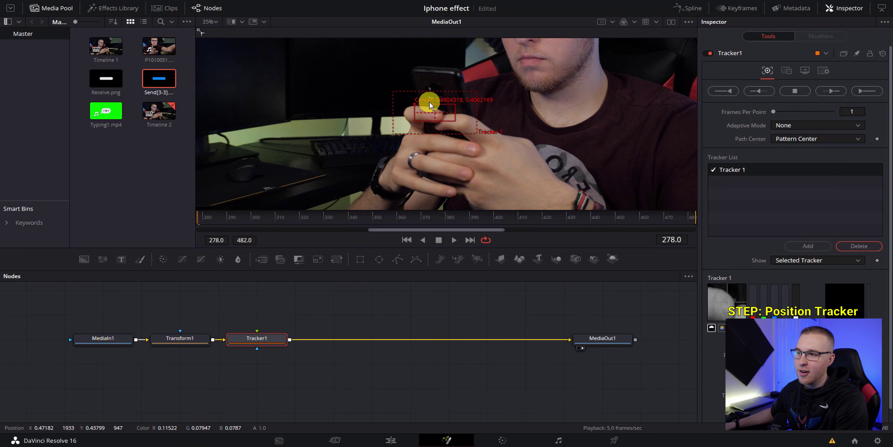
left_click_drag(454, 115, 455, 99)
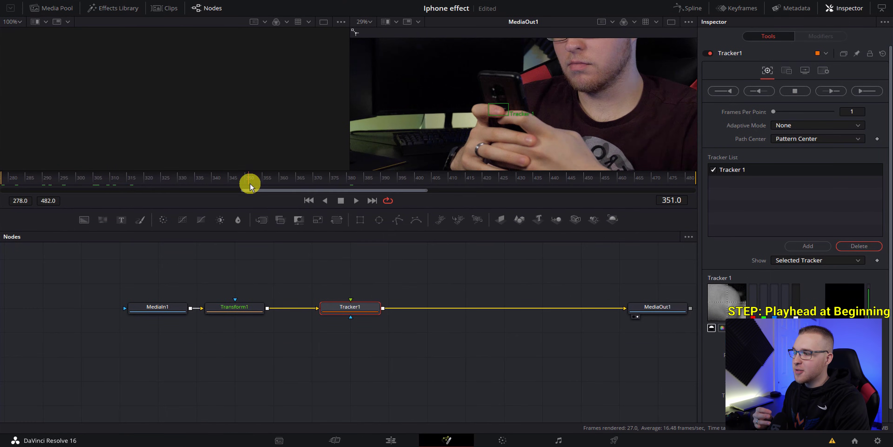
left_click_drag(249, 184, 4, 194)
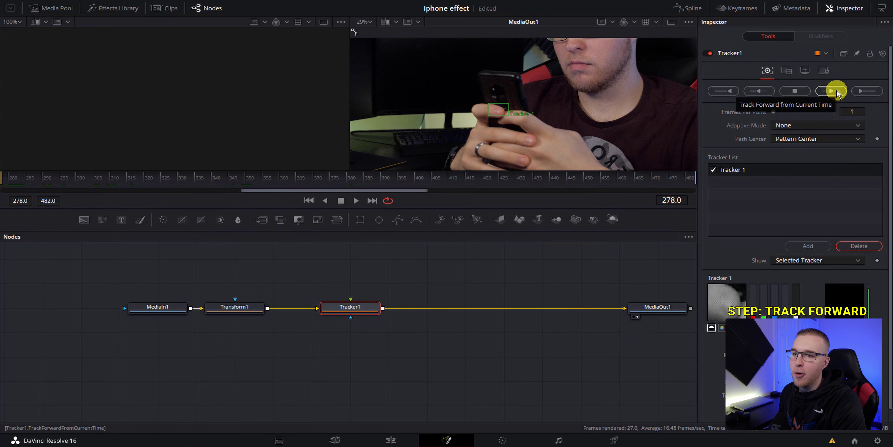
Track the phone forward from frame 278 through frame 482.
left_click(837, 92)
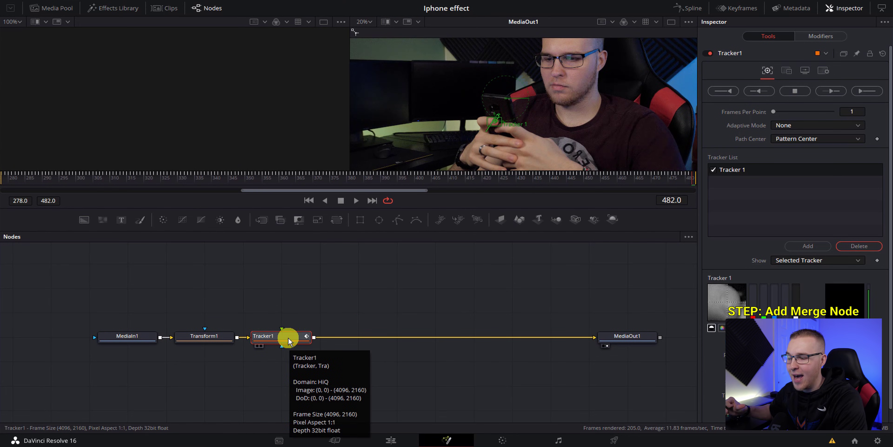
Add a Merge1 node after Tracker1 with Blend set to 0.8.
left_click(263, 221)
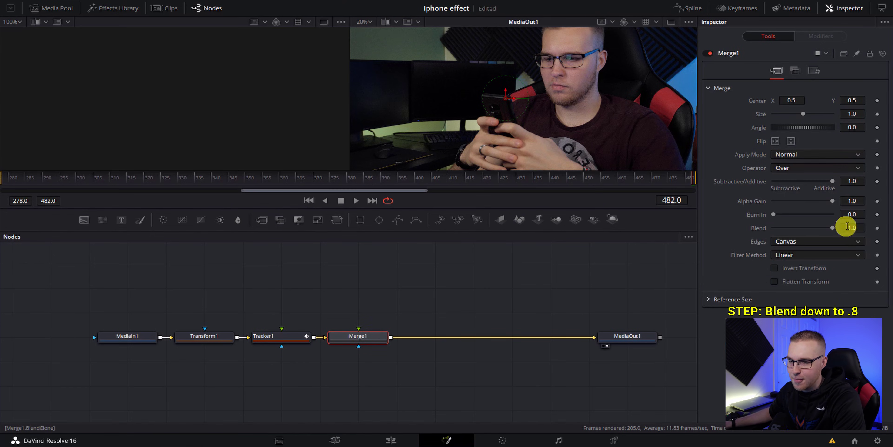
left_click(861, 228)
type("0.8")
key("Return")
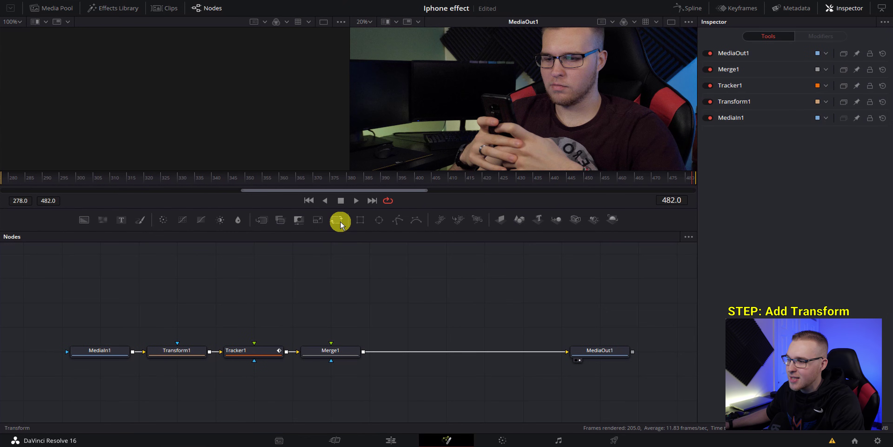
Add a transform node feeding Merge1 and rename it Track.
left_click_drag(341, 221, 337, 343)
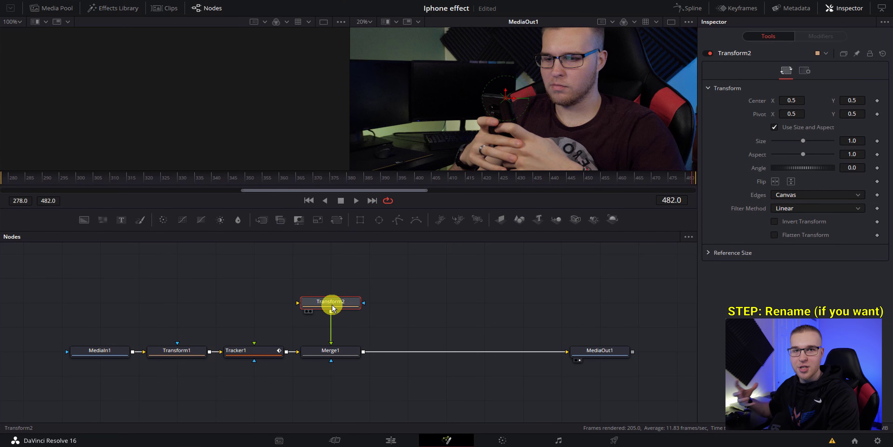
key("F2")
type("Track")
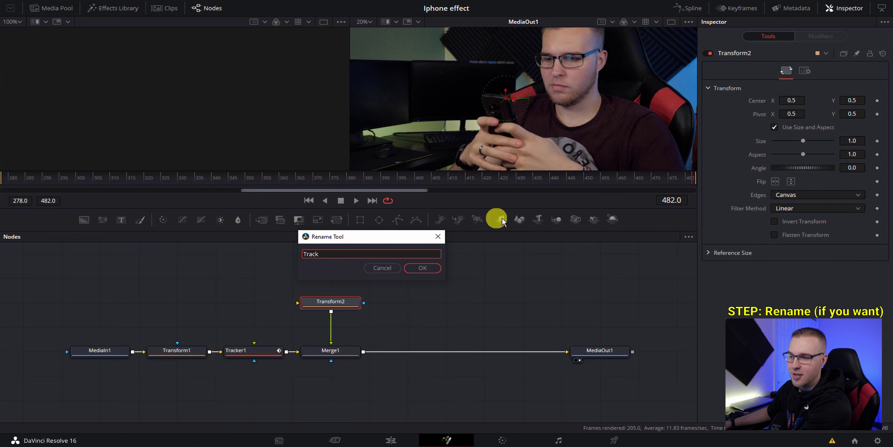
left_click(430, 267)
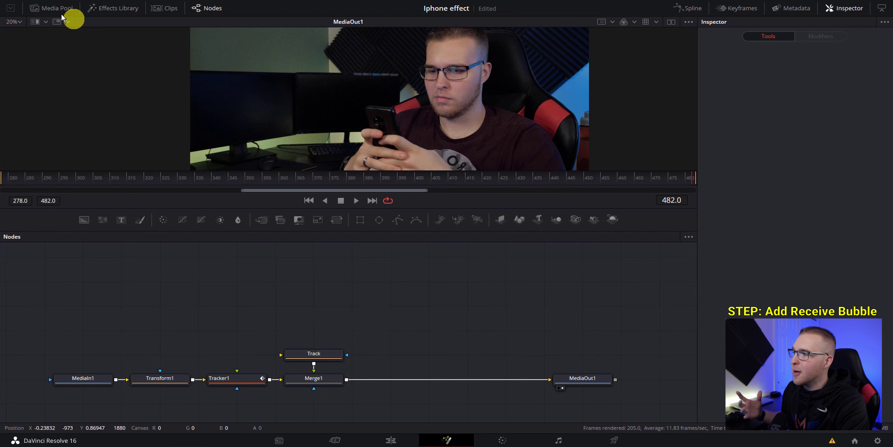
Bring Receive.png from the media clips into the node graph and name it Receive.
left_click(59, 15)
left_click_drag(106, 79, 215, 256)
key("F2")
type("Receive")
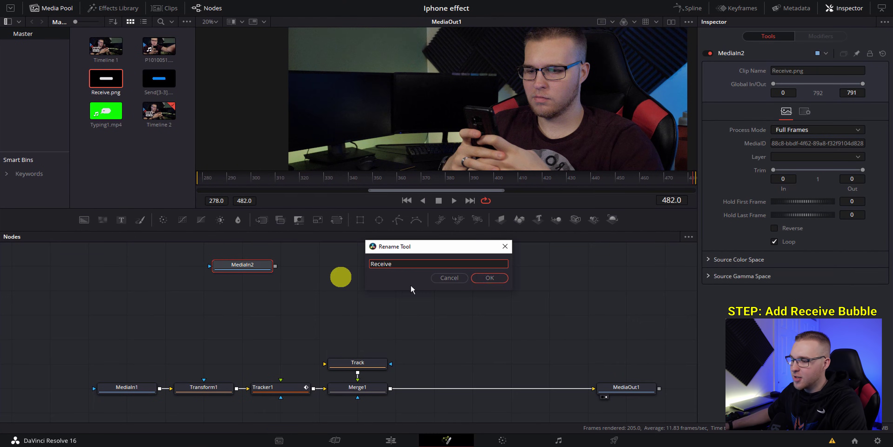
left_click(489, 278)
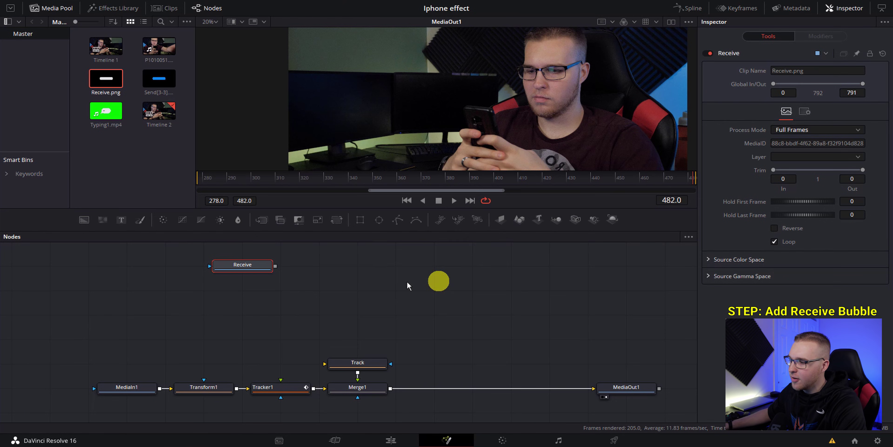
Add Transform2 after Receive and connect its output into the Track node.
left_click(338, 221)
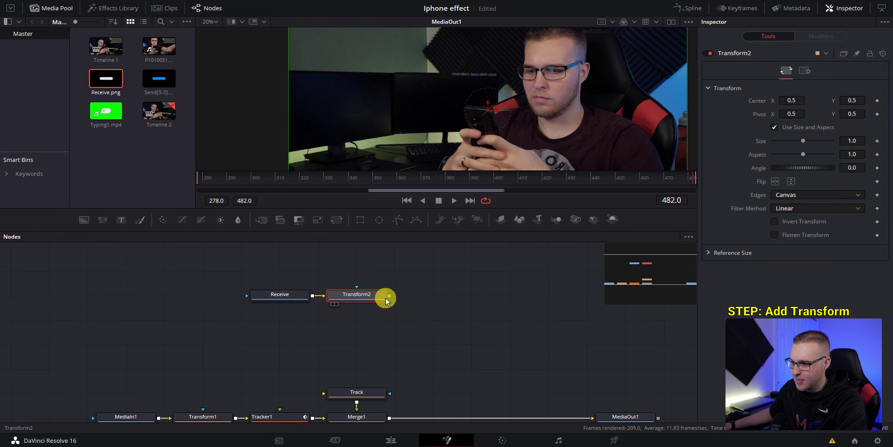
left_click_drag(405, 272, 387, 370)
left_click(388, 369)
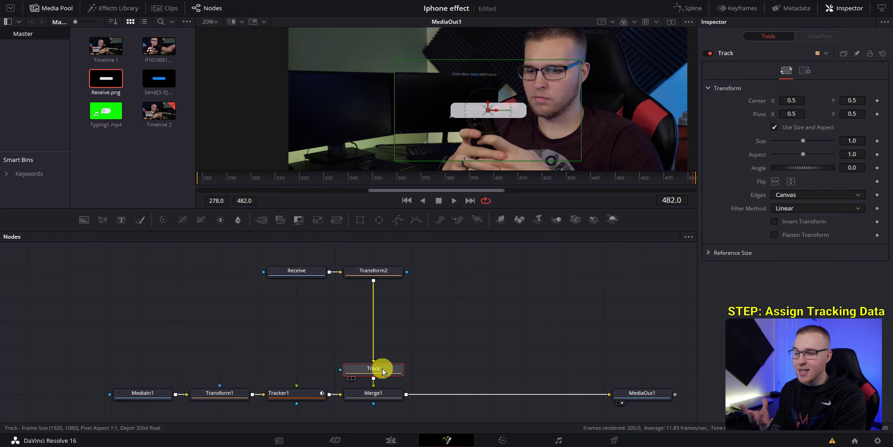
Connect the Track node's Center to Tracker1's Unsteady Position and play back to check.
right_click(763, 103)
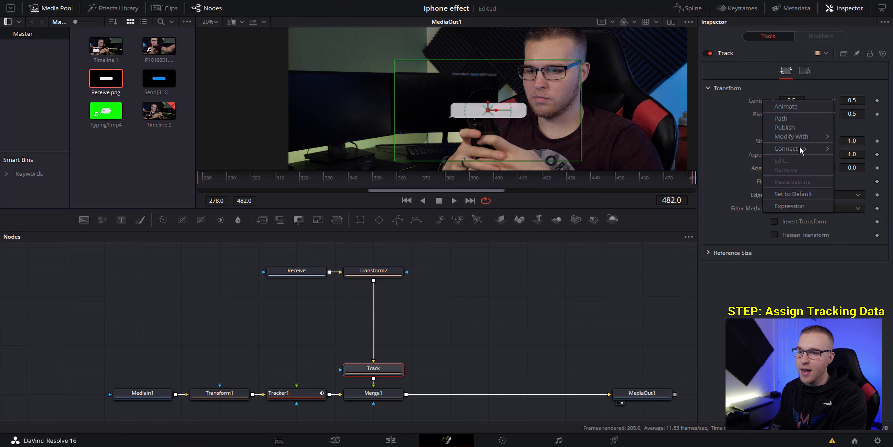
mouse_move(801, 150)
mouse_move(729, 152)
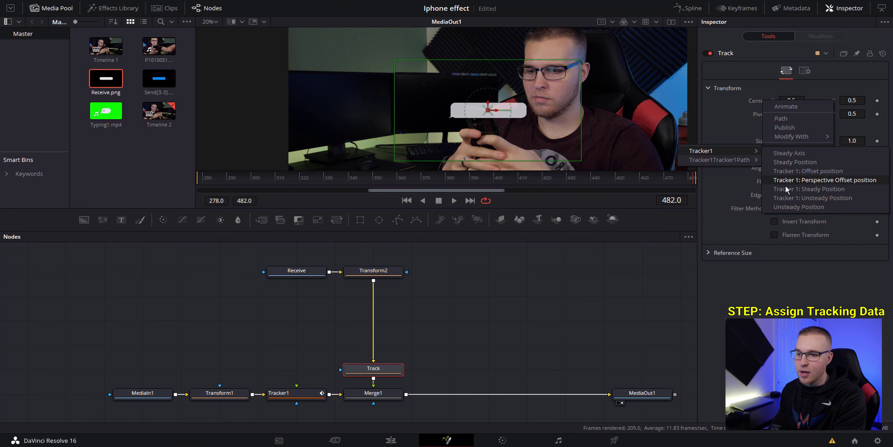
left_click(797, 207)
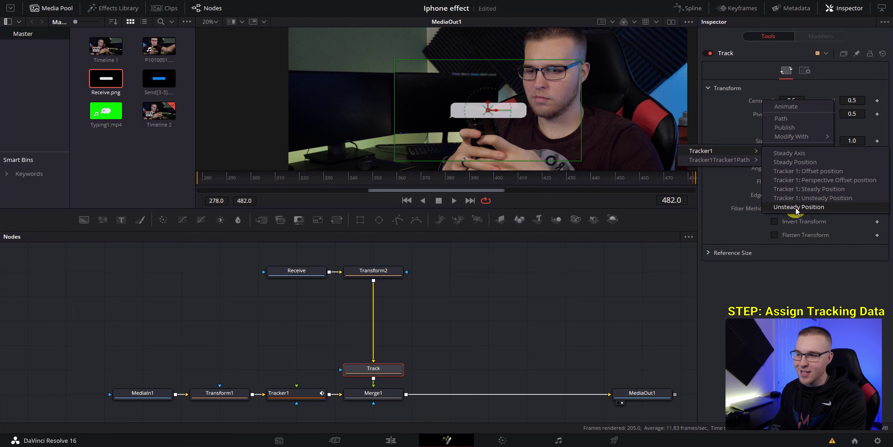
left_click(226, 175)
key("space")
left_click(437, 130)
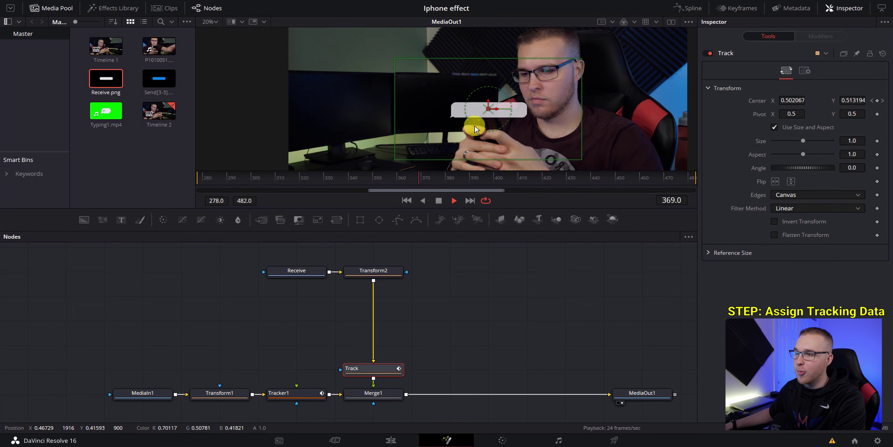
Move the bubble left to 0.071339, 0.535398 and set a 1.0 Size keyframe on Transform2.
left_click(373, 270)
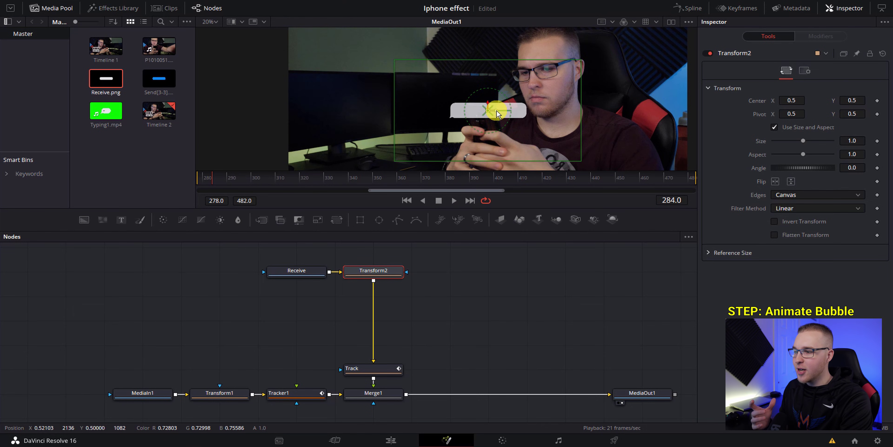
left_click_drag(497, 112, 424, 112)
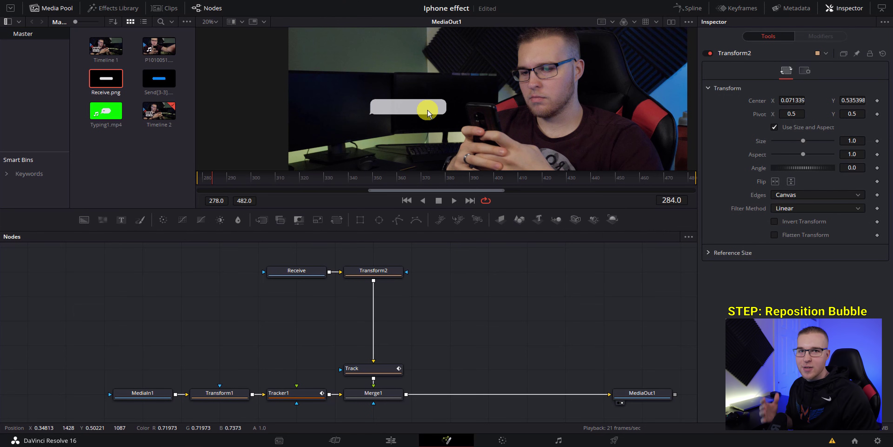
left_click(210, 176)
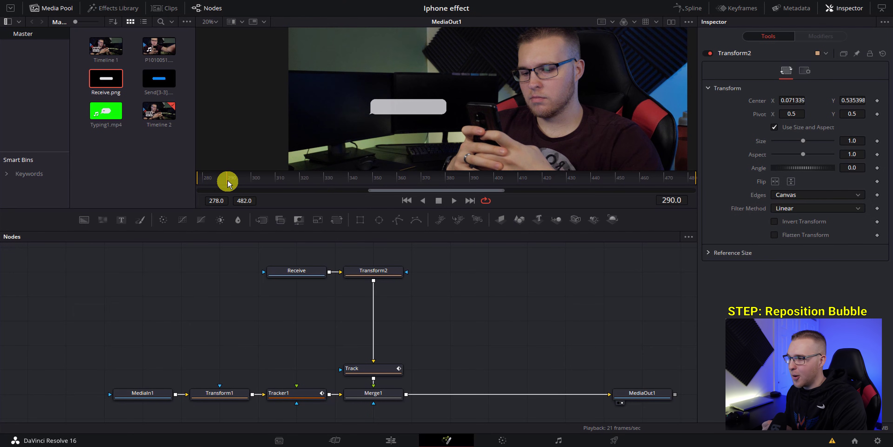
left_click(373, 271)
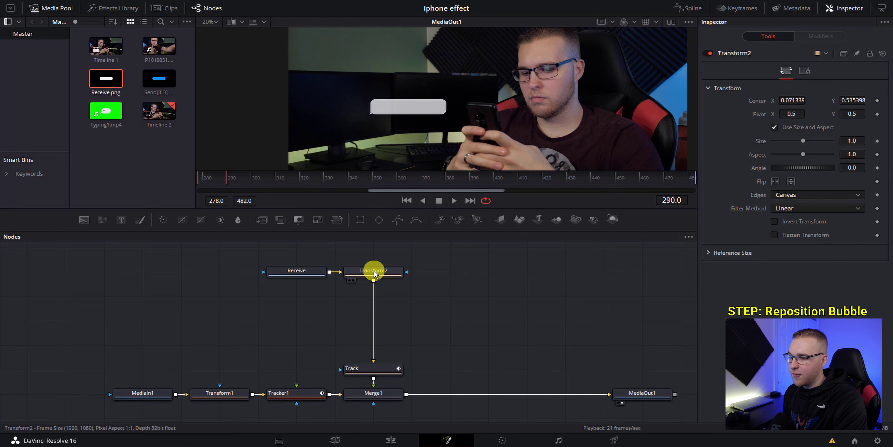
left_click(877, 140)
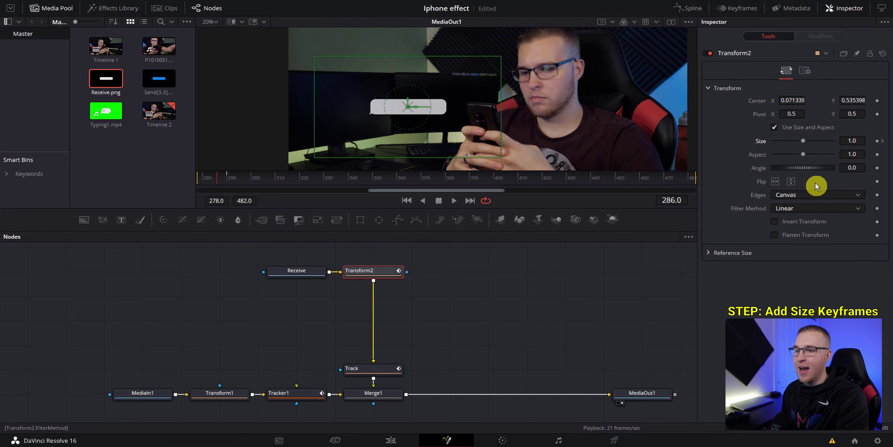
Set the bubble's Size to 0 at frame 286 and key full size at frame 290.
left_click_drag(803, 140, 614, 163)
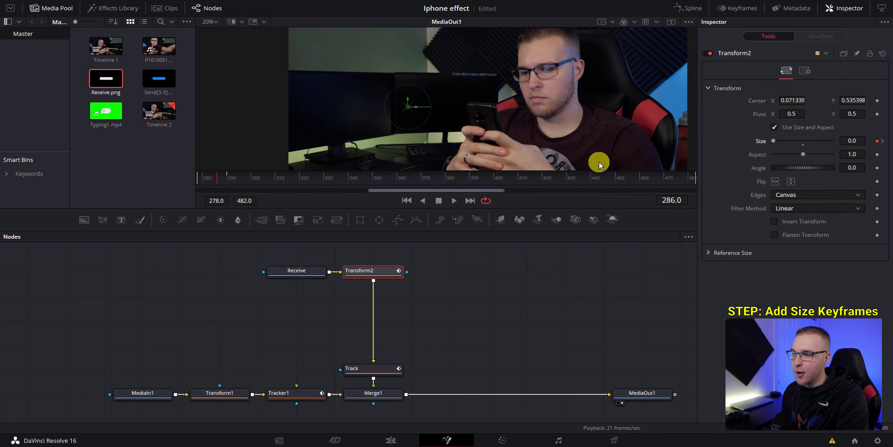
left_click(210, 180)
key("space")
left_click(211, 181)
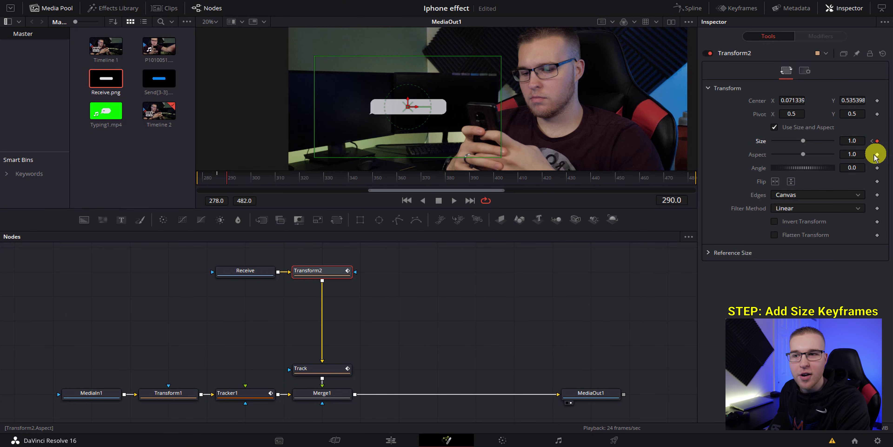
left_click(877, 140)
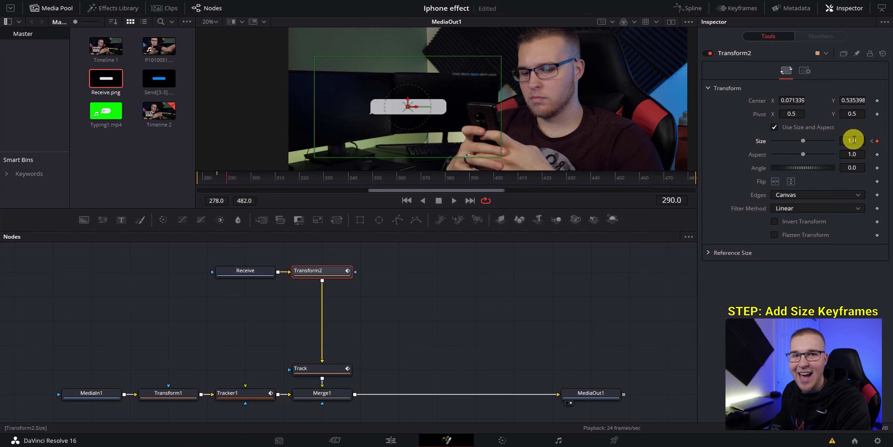
Add a size wobble: about 1.015 at 290, 0.99 at 292, 1.008 at 293, settling at 294.
left_click_drag(853, 140, 855, 140)
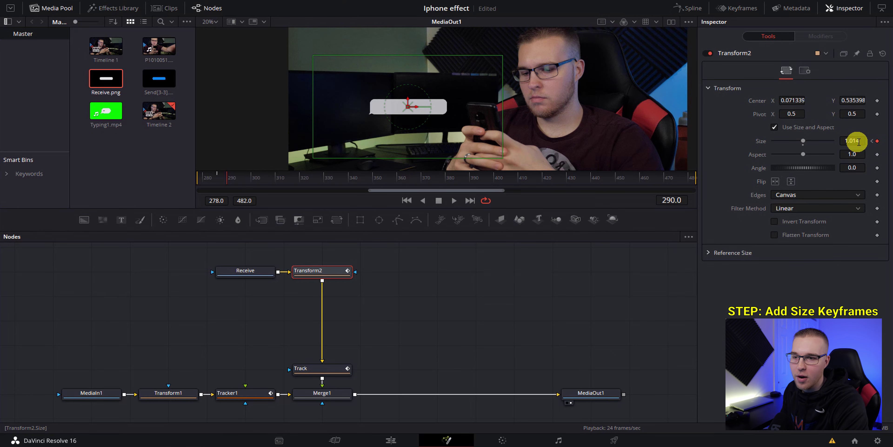
key("Right")
key("Right")
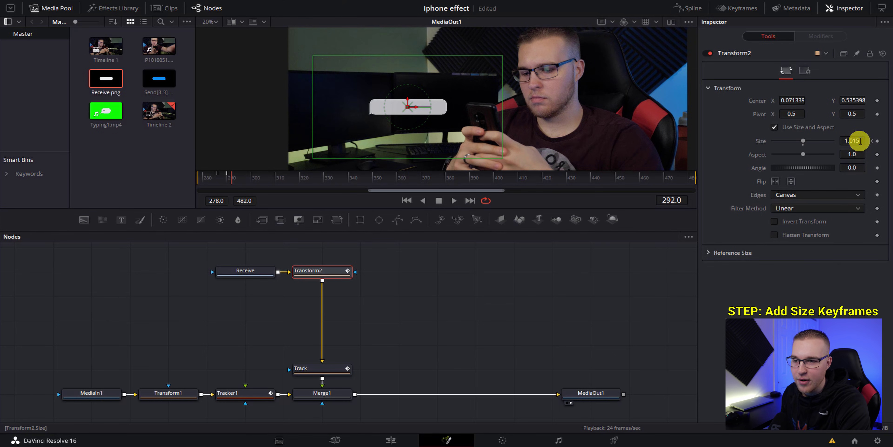
mouse_move(860, 141)
left_mouse_down()
mouse_move(850, 141)
mouse_move(865, 142)
left_mouse_up()
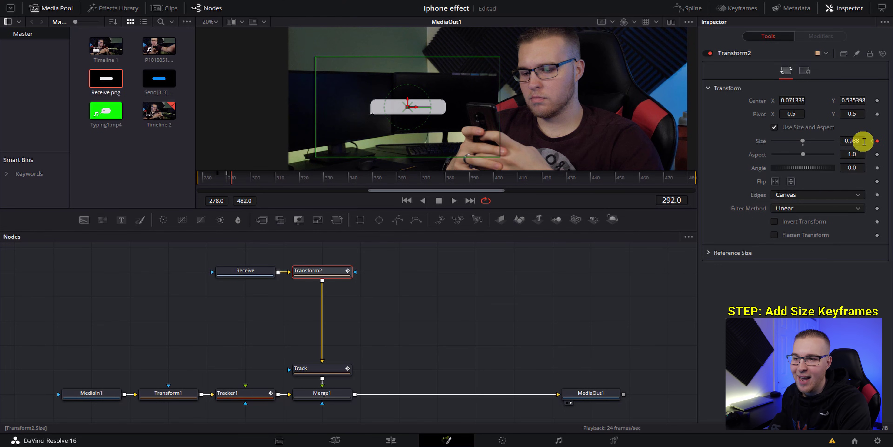
key("Right")
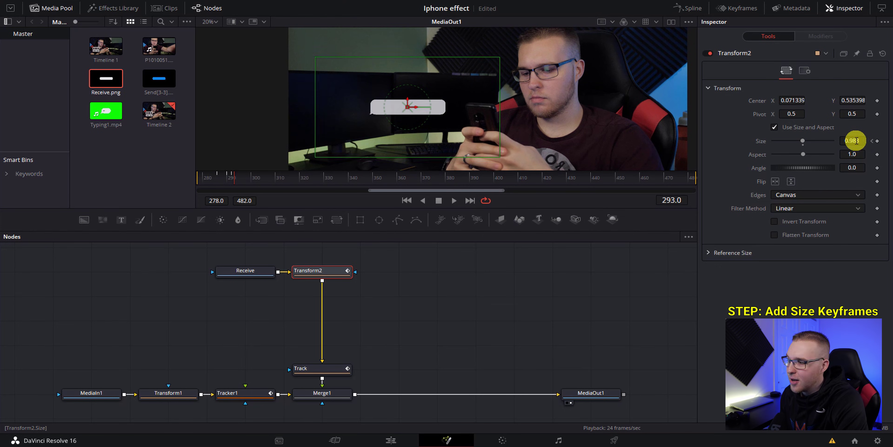
left_click_drag(855, 141, 859, 142)
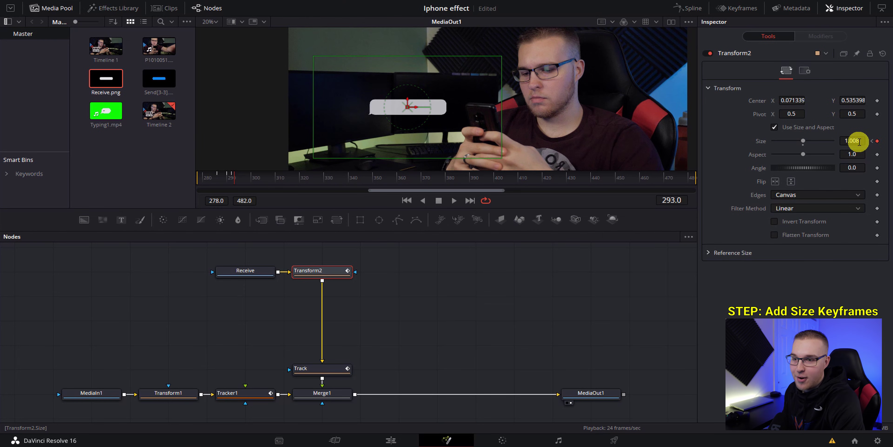
key("Right")
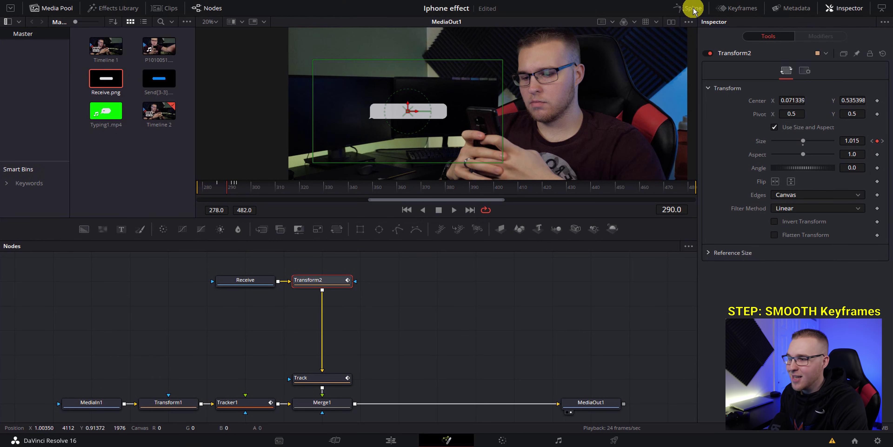
Smooth all of Transform2's Size keyframes into an eased curve in the Spline editor, then play back the animation.
left_click(692, 8)
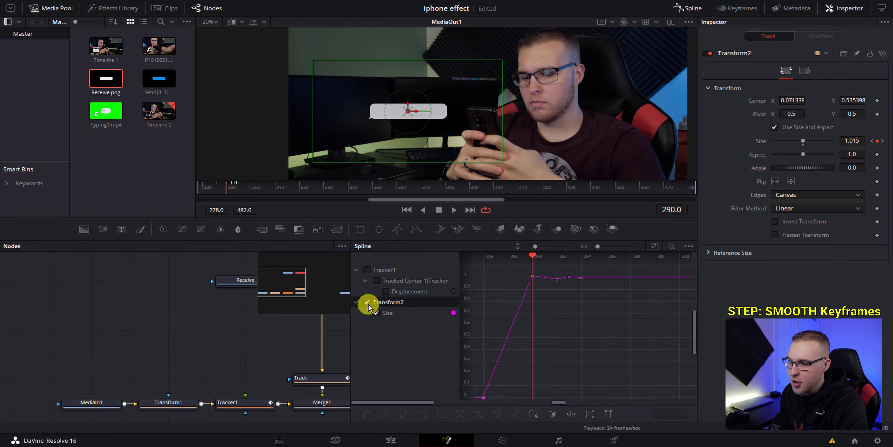
left_click(654, 246)
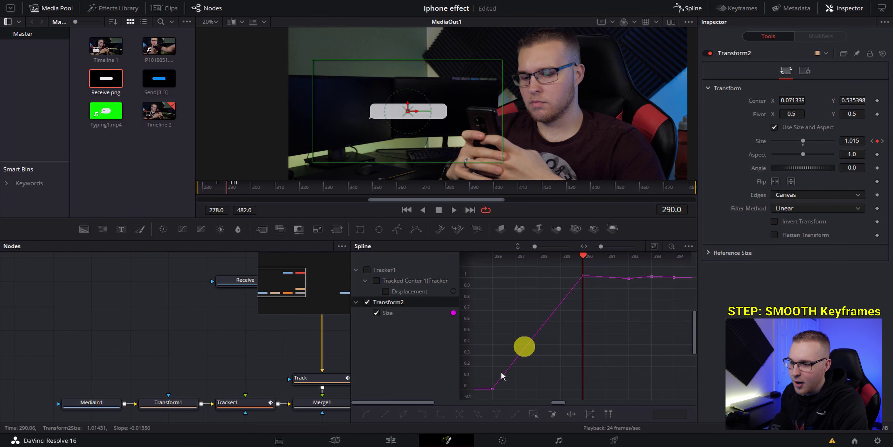
left_click_drag(483, 400, 696, 264)
key("s")
left_click(612, 325)
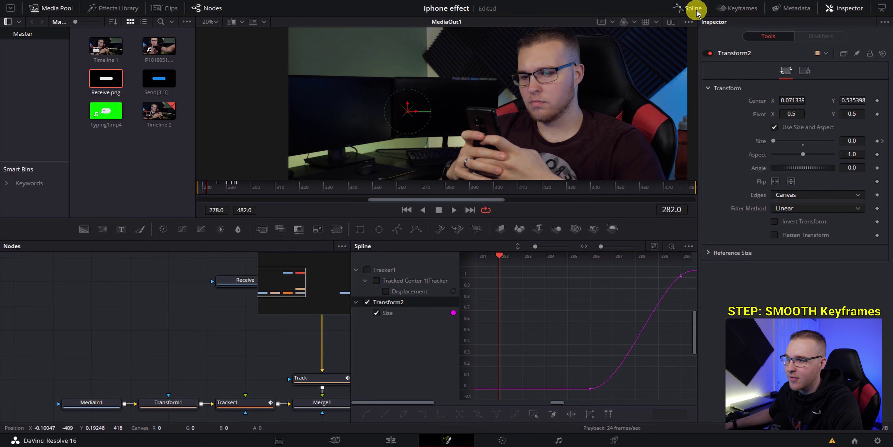
left_click(694, 8)
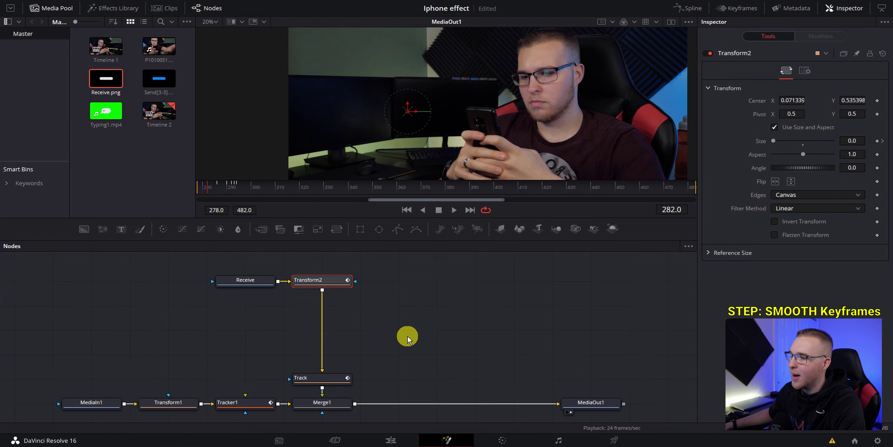
key("space")
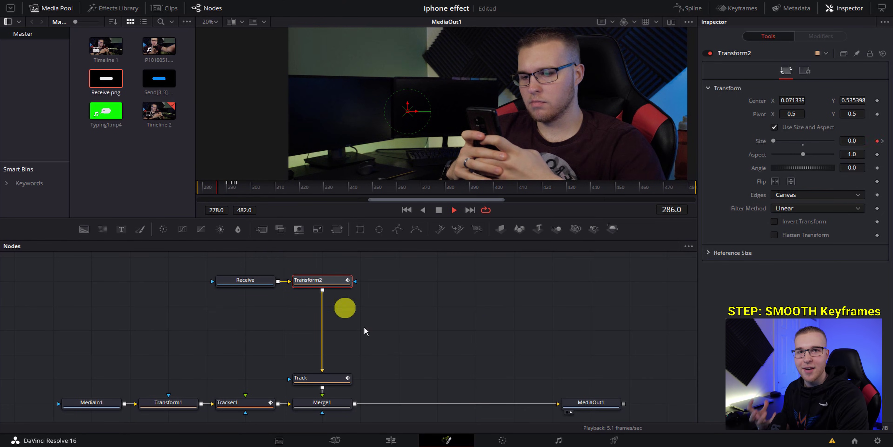
Stop playback with the bubble showing and shift its pivot slightly left and down.
scroll(391, 353, "up", 2)
key("space")
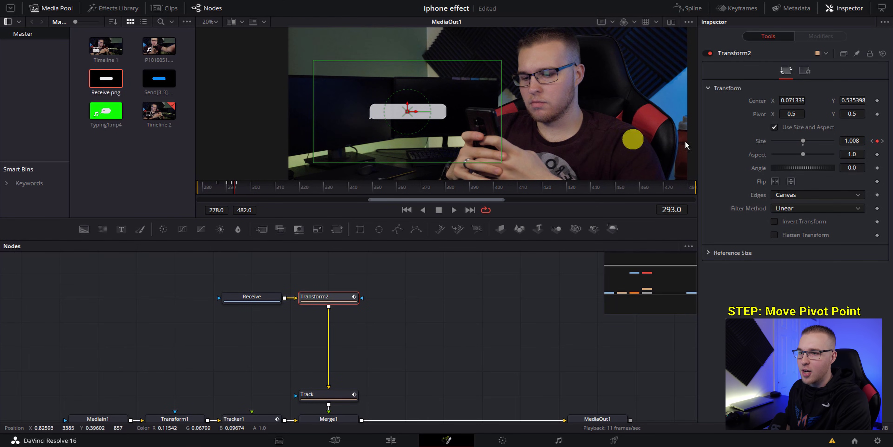
left_click_drag(793, 115, 696, 124)
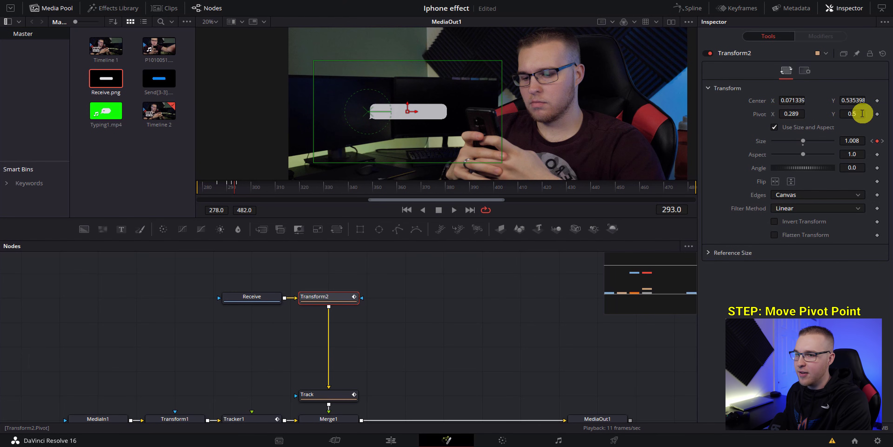
left_click_drag(861, 113, 809, 116)
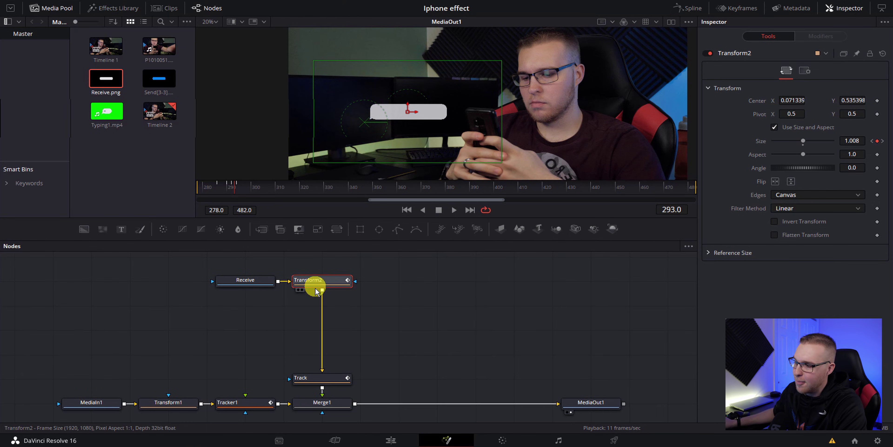
Move Transform2 down, then add Merge2 after the Receive image and Merge3 below it.
left_click_drag(316, 294, 316, 368)
left_click(235, 279)
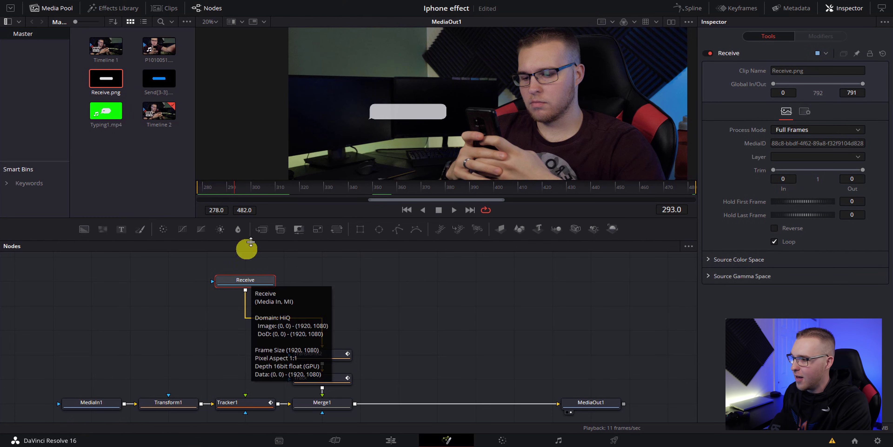
left_click(261, 230)
left_click(262, 229)
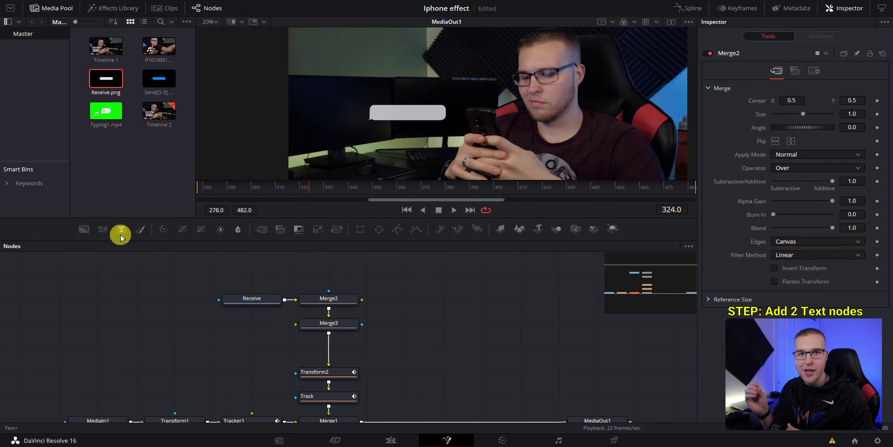
Add two Text nodes, wiring Text1 into Merge2 and Text2 into Merge3.
left_click(121, 230)
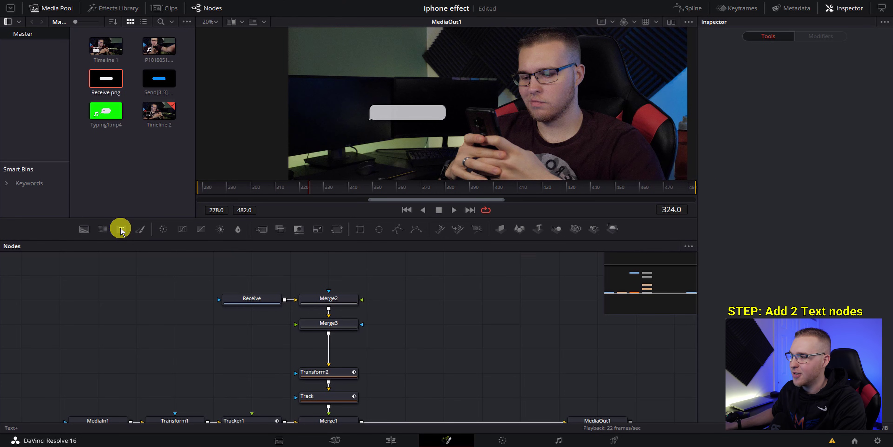
left_click_drag(121, 230, 328, 274)
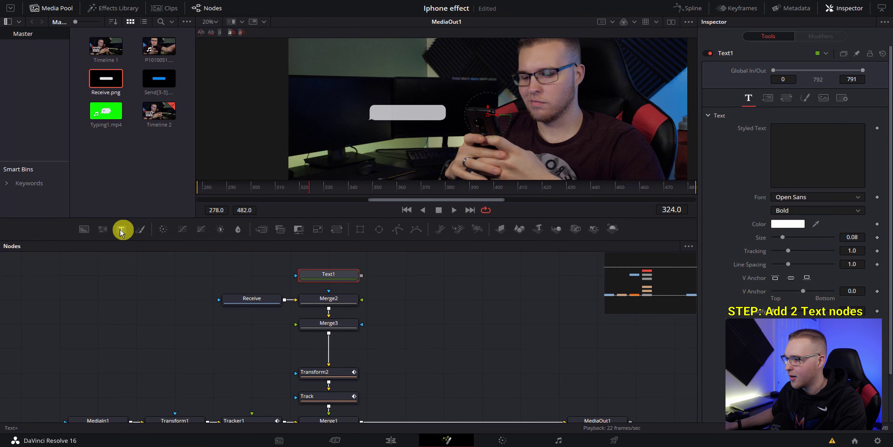
left_click_drag(120, 232, 327, 323)
left_click_drag(362, 274, 335, 302)
left_click_drag(336, 301, 336, 302)
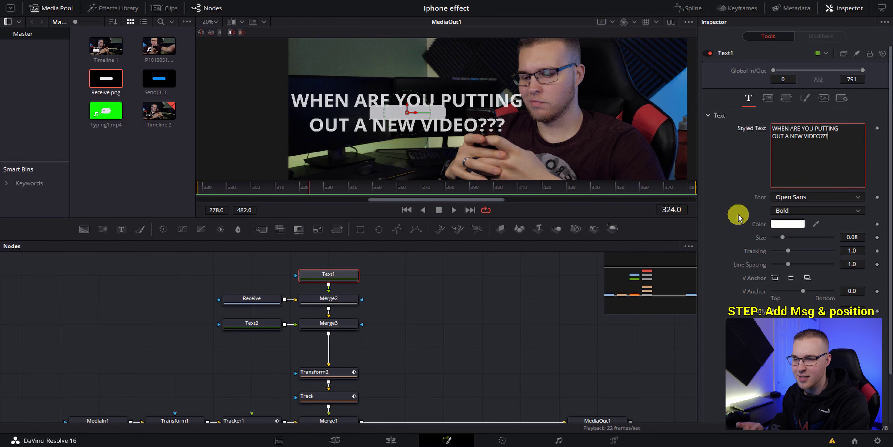
Give Text1 black colour, Arial font and left-edge anchoring.
left_click(779, 224)
left_click(550, 222)
left_click(556, 287)
left_click(805, 196)
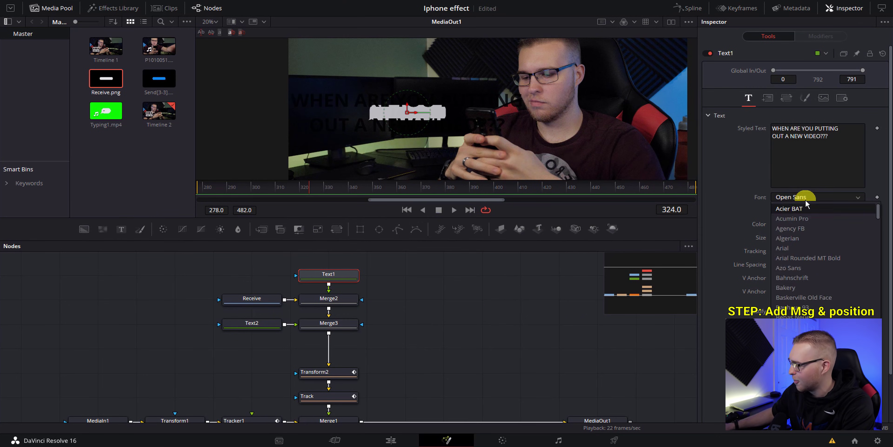
left_click(790, 243)
left_click(775, 325)
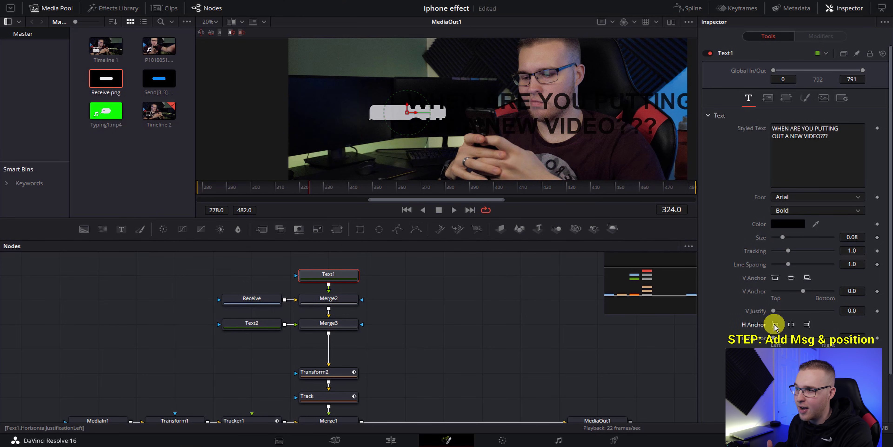
Shrink the message to a small two-line caption and position it inside the bubble.
left_click_drag(411, 115, 368, 112)
left_click(857, 237)
left_click_drag(857, 237, 565, 244)
left_click_drag(376, 114, 383, 115)
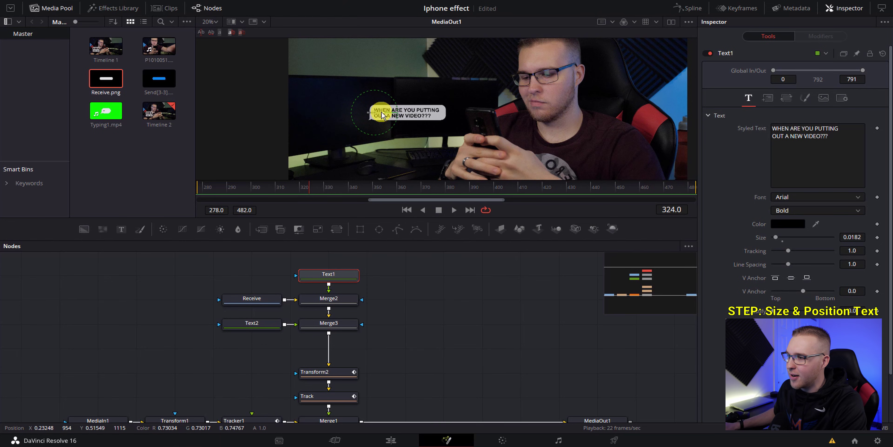
scroll(381, 115, "up", 3)
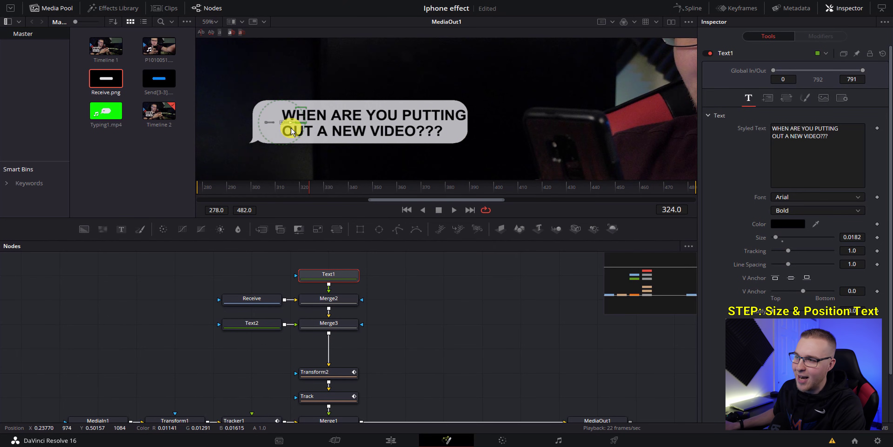
left_click_drag(291, 131, 275, 131)
Make Text2 a small 'Mom' label, size about 0.0197, placed above the bubble's left end.
scroll(276, 131, "down", 3)
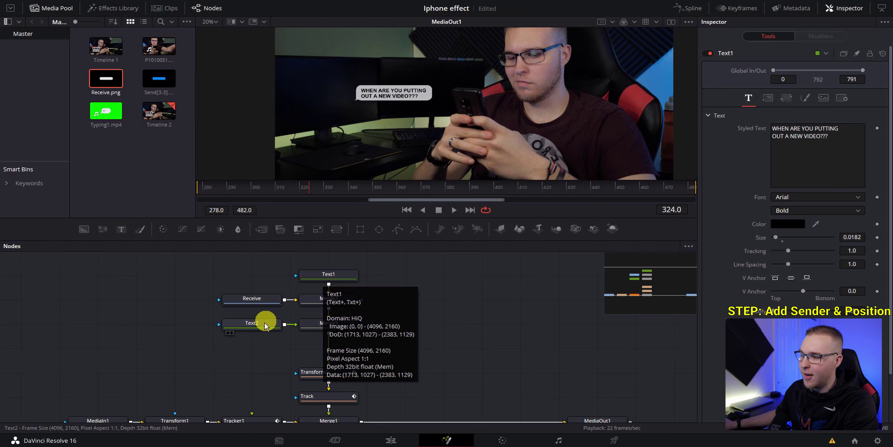
left_click(255, 324)
left_click(821, 135)
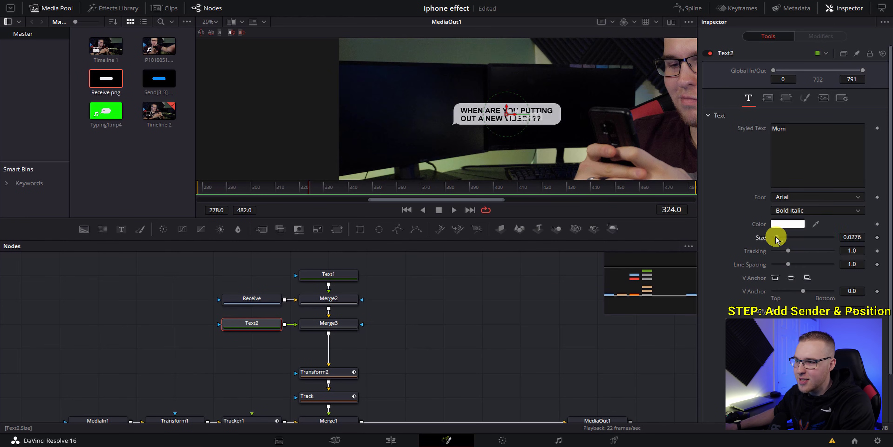
left_click_drag(775, 238, 767, 236)
scroll(504, 90, "up", 5)
left_click_drag(510, 155, 374, 105)
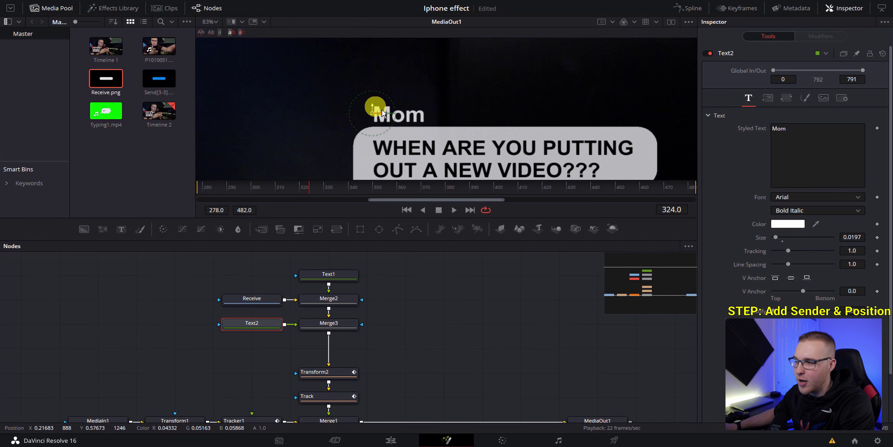
left_click(291, 317)
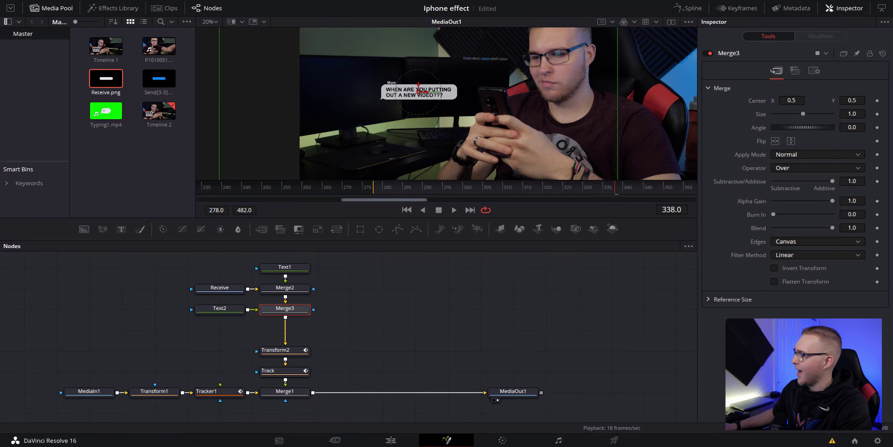
Add a Shadow node after Merge3 using the node search.
key("shift+space")
type("Shadow")
left_click_drag(267, 127, 273, 127)
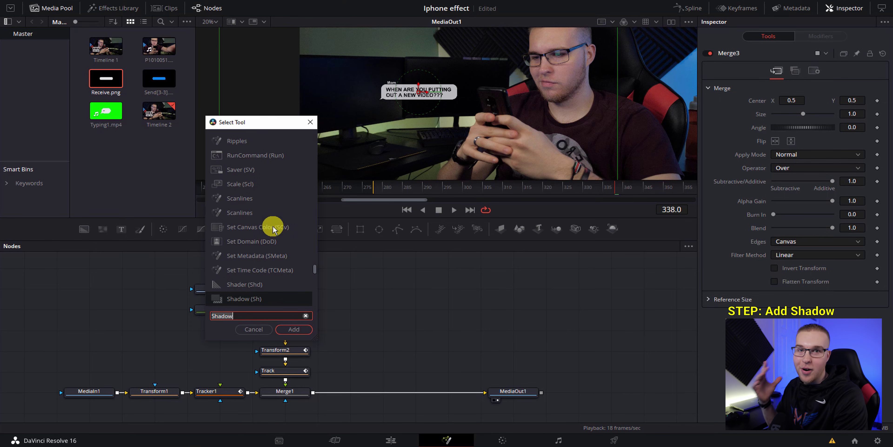
left_click(294, 330)
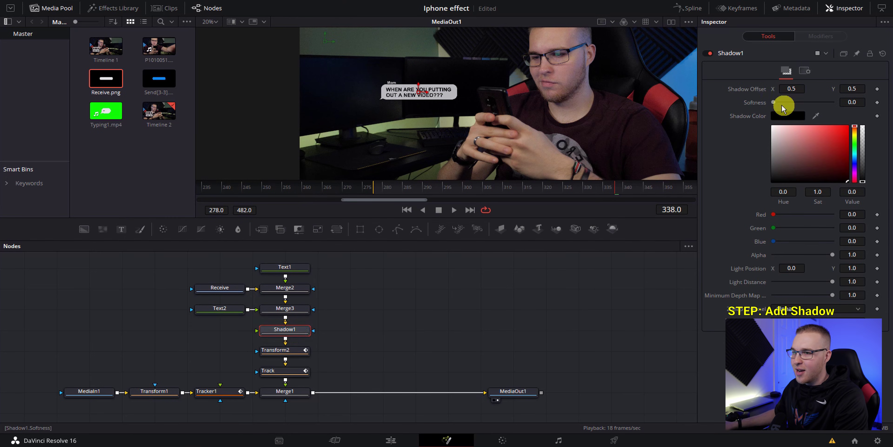
Give the shadow a slight softness and a white colour.
left_click_drag(775, 104, 785, 103)
left_click(787, 115)
left_click_drag(548, 219, 579, 125)
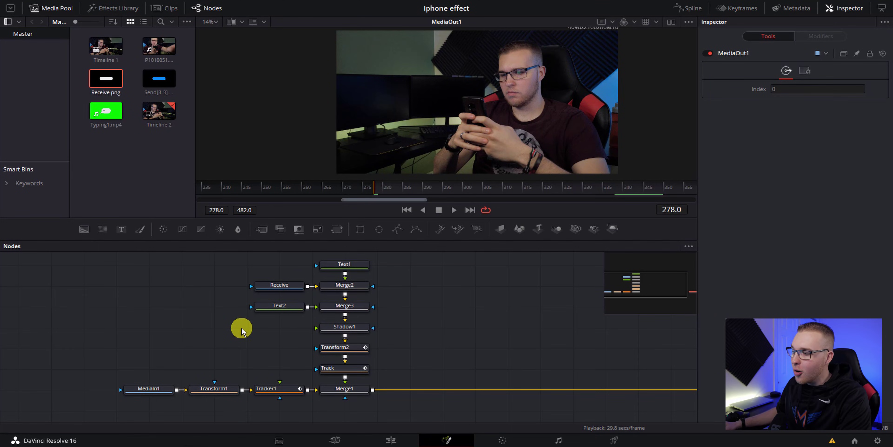
Select the bubble nodes from Text1 to Merge1 and paste three copies of them.
left_click_drag(92, 366, 208, 389)
left_click_drag(256, 256, 369, 390)
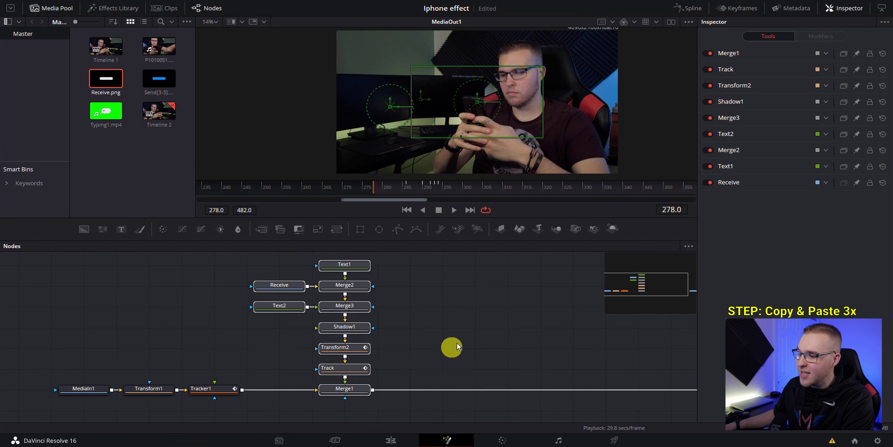
left_click_drag(538, 303, 387, 290)
left_click(367, 271)
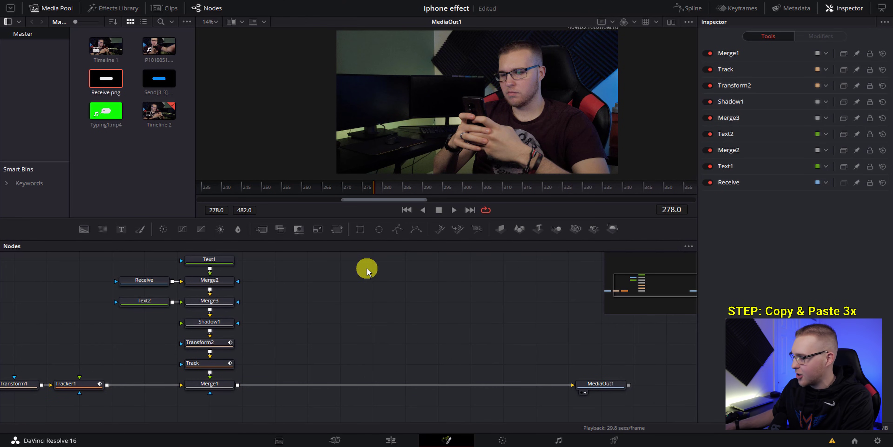
key("ctrl+v")
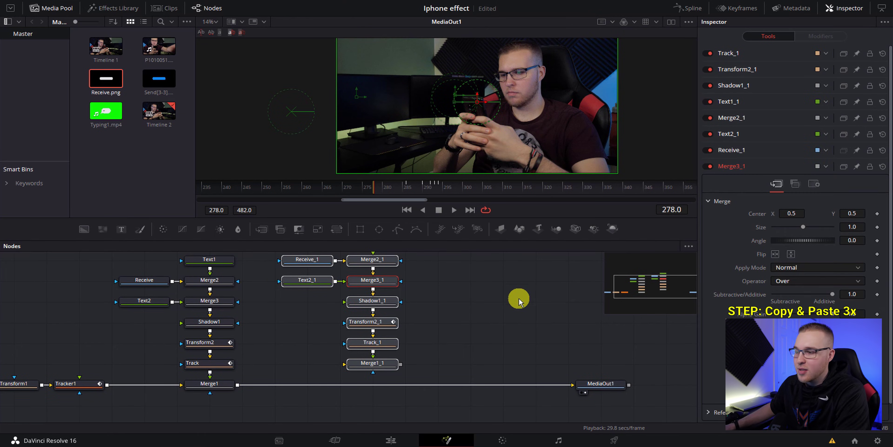
left_click(519, 301)
scroll(355, 305, "down", 3)
key("ctrl+v")
key("ctrl+v")
scroll(252, 401, "up", 2)
Chain Merge1 through the copied merges and connect Merge1_3 to MediaOut1.
left_click(164, 359)
left_click_drag(183, 361, 620, 361)
scroll(538, 383, "right", 5)
left_click_drag(318, 351, 425, 350)
scroll(395, 328, "down", 3)
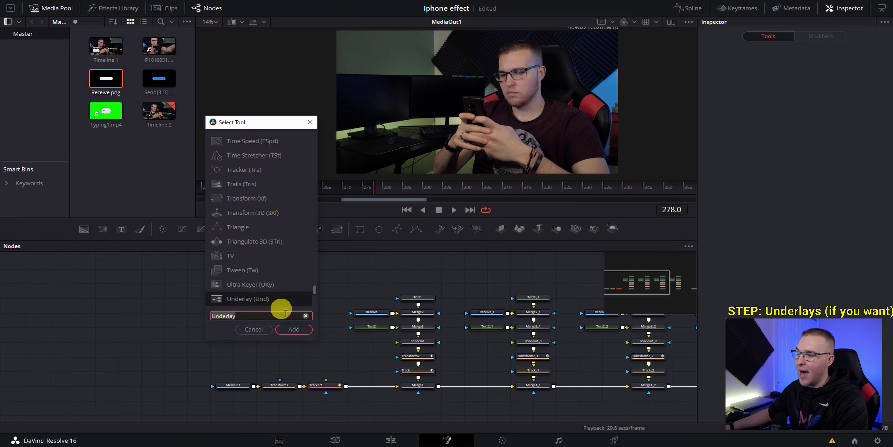
Add Underlay1 behind the first bubble group, extending it to enclose Track and Merge1.
left_click(294, 329)
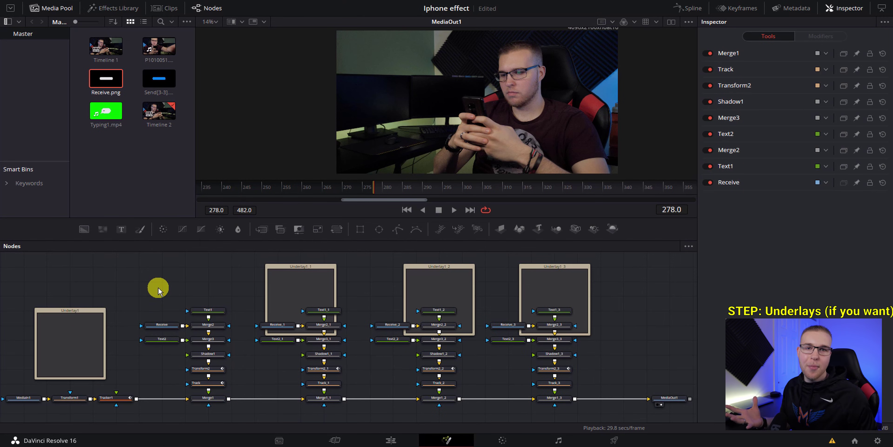
left_click_drag(158, 288, 229, 401)
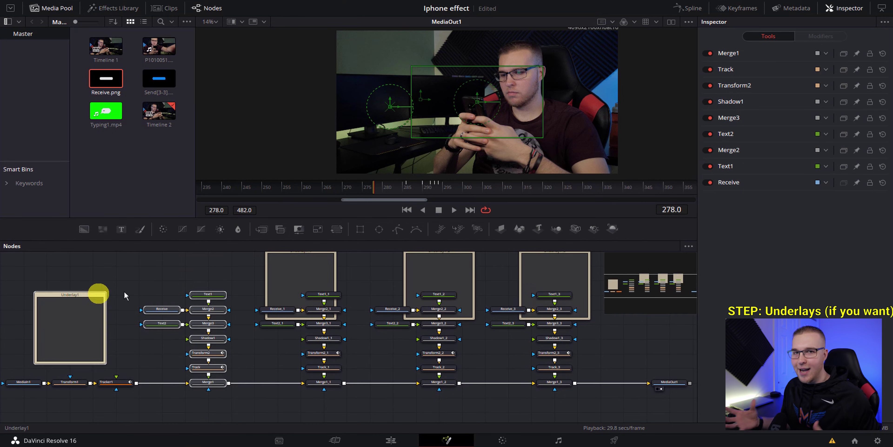
left_click_drag(82, 294, 135, 280)
left_click(154, 295)
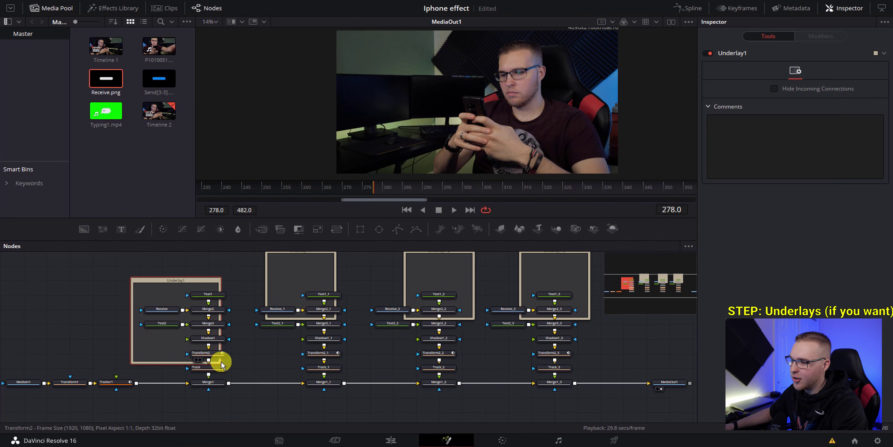
left_click(219, 357)
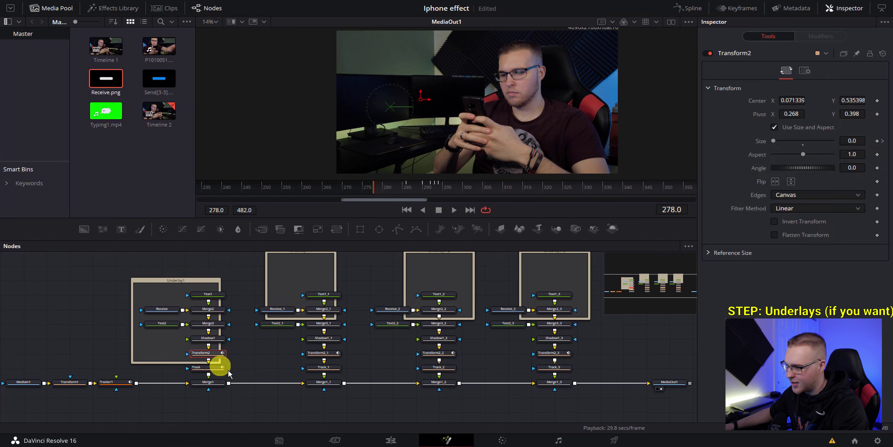
mouse_move(230, 372)
left_mouse_down()
mouse_move(217, 365)
mouse_move(233, 377)
left_mouse_up()
scroll(201, 326, "up", 2)
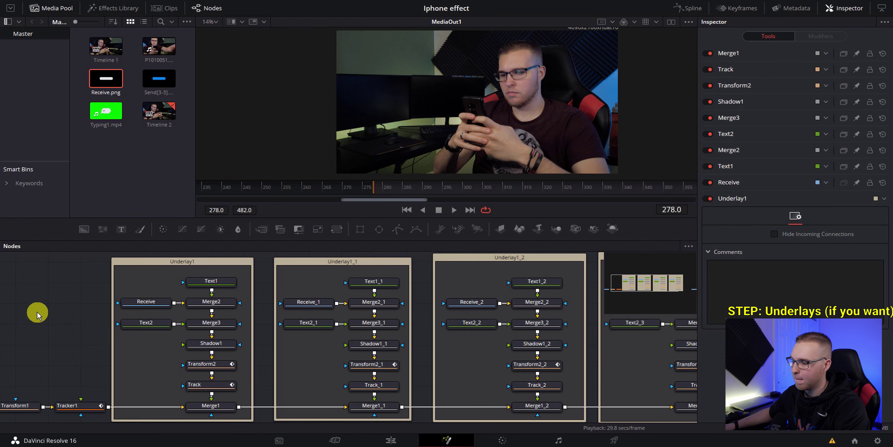
Rename the second underlay group Send in blue and the third Typing in green.
left_click(187, 264)
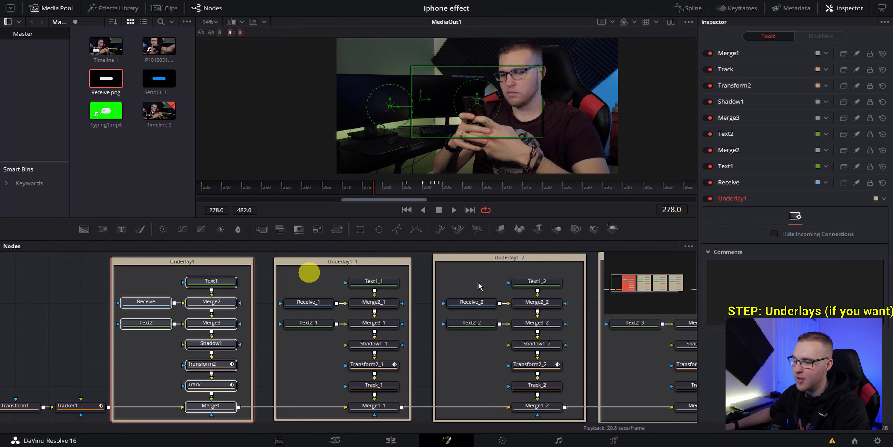
key("F2")
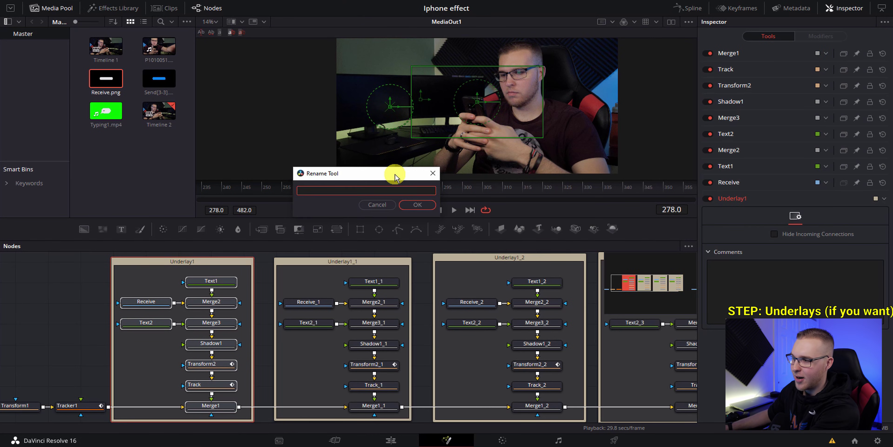
key("Escape")
left_click(385, 258)
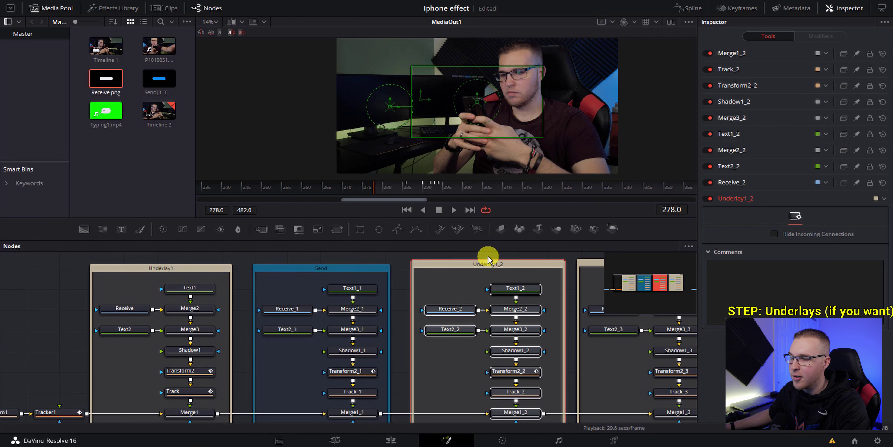
left_click(496, 266)
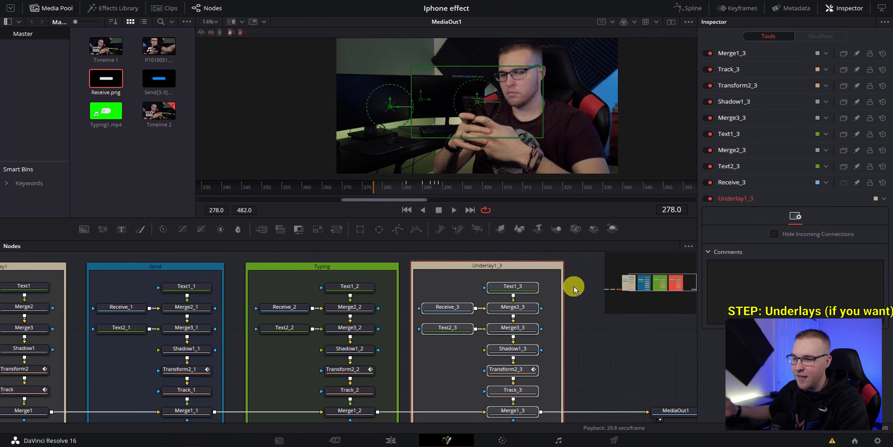
left_click(504, 267)
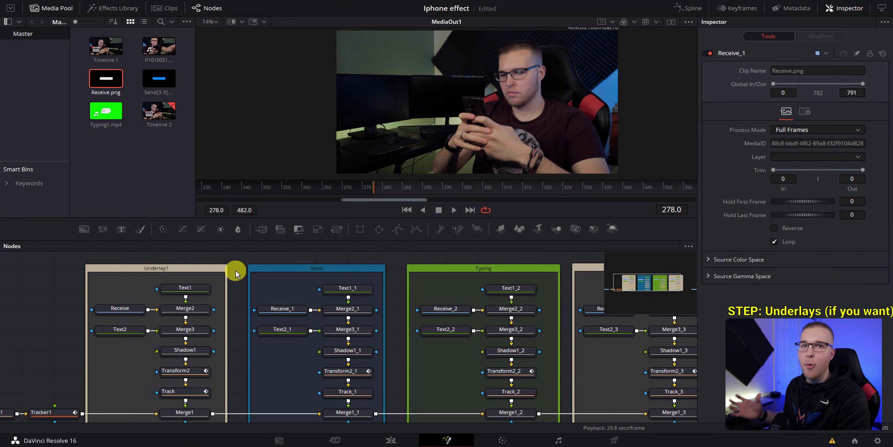
Replace Receive_1 in the Send group with the Send bubble image from the Media Pool.
left_click(290, 310)
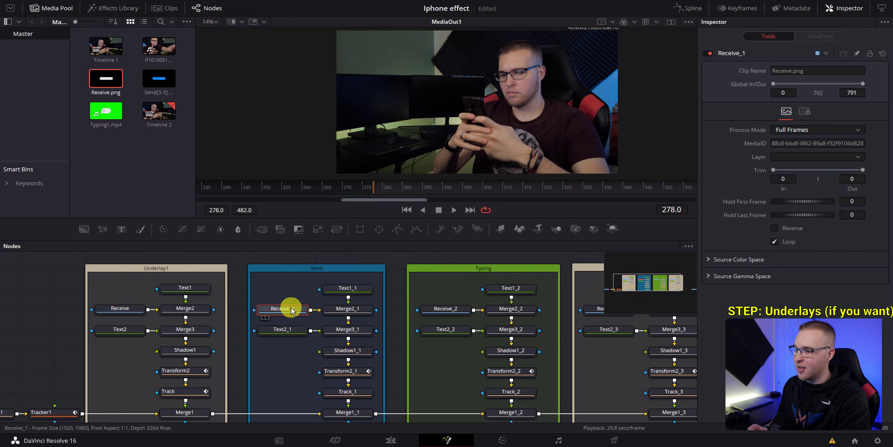
key("Delete")
left_click(155, 83)
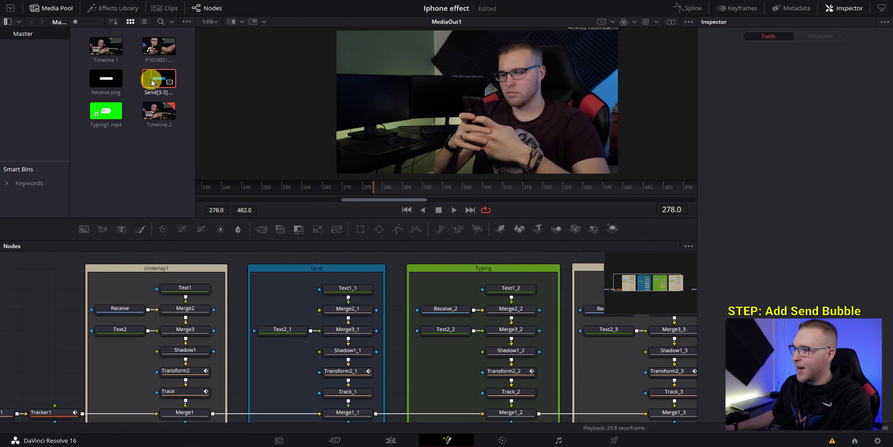
left_click_drag(153, 82, 335, 314)
Change Text2_1's name text from Mom to 'Billy'.
left_click(347, 288)
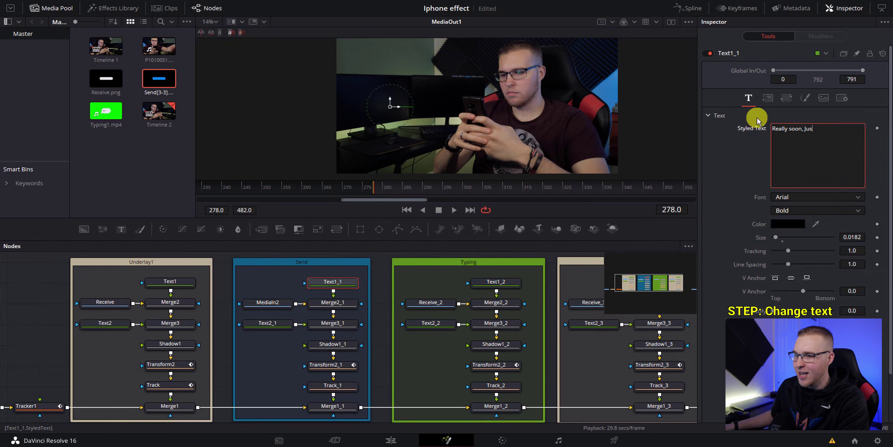
left_click(267, 324)
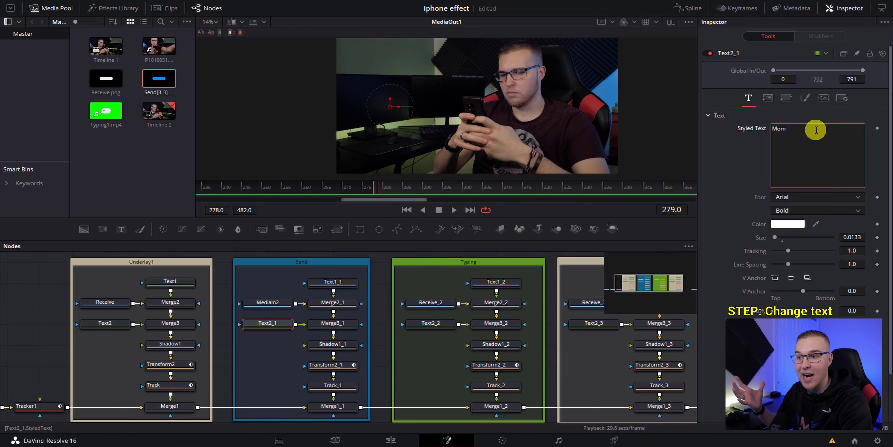
key("BackSpace")
key("BackSpace")
key("BackSpace")
type("Billy")
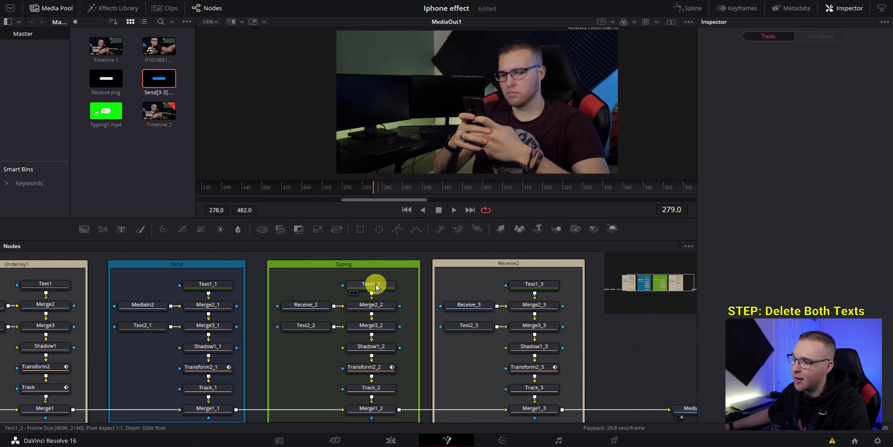
Delete Text1_2, Text2_2 and Receive_2 from the Typing group.
left_click(375, 286)
key("Delete")
left_click(311, 323)
key("Delete")
left_click(307, 306)
key("Delete")
Add the Typing1.mp4 clip to the Typing group and show it in a second, left viewer.
left_click(109, 111)
left_click_drag(110, 112, 306, 284)
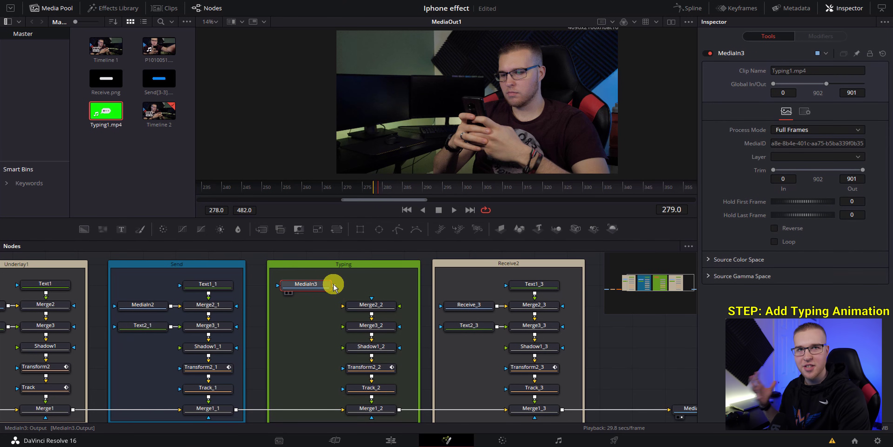
left_click(287, 293)
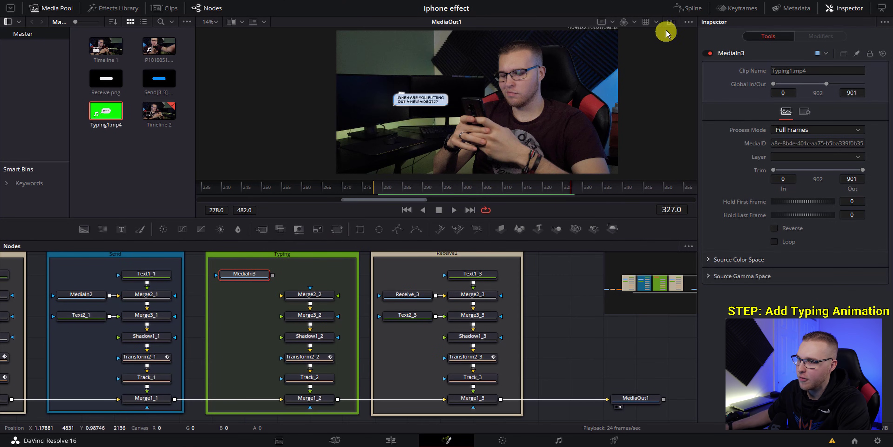
left_click(670, 21)
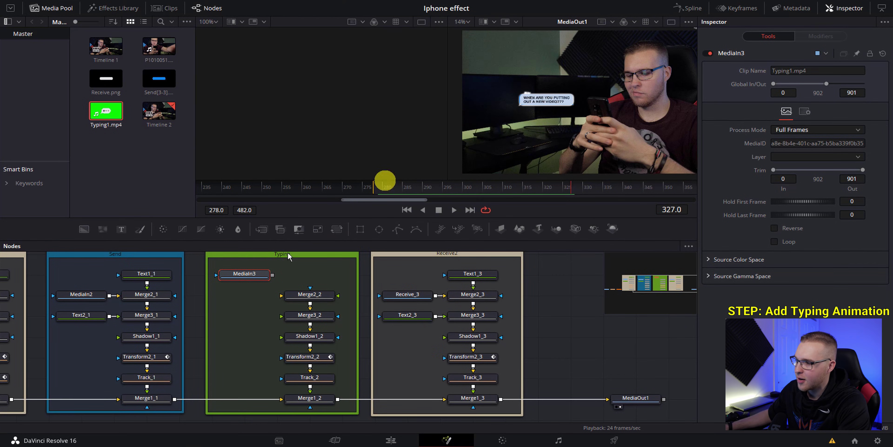
left_click(226, 283)
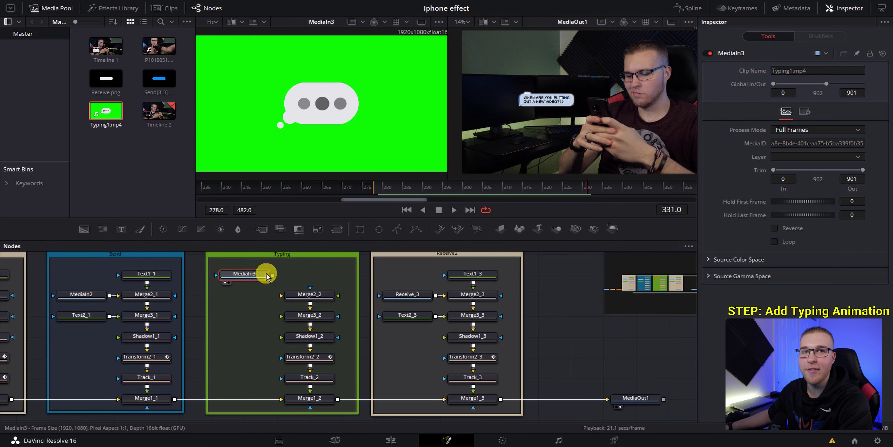
Add a Delta Keyer node after the typing clip.
key("shift+space")
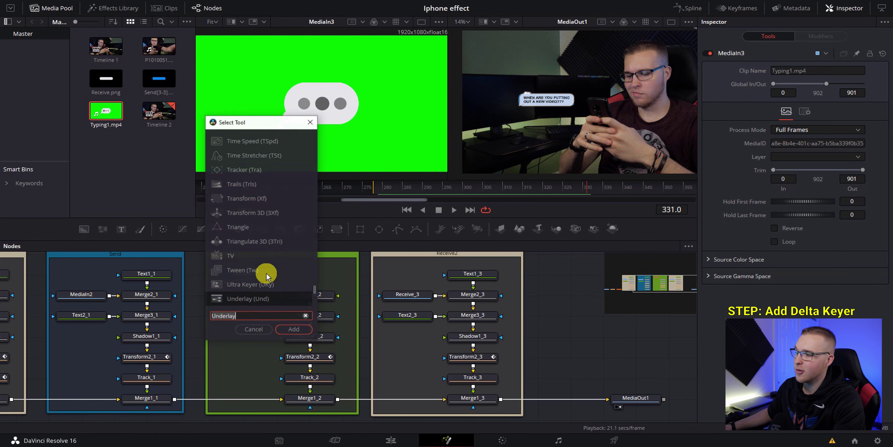
type("d")
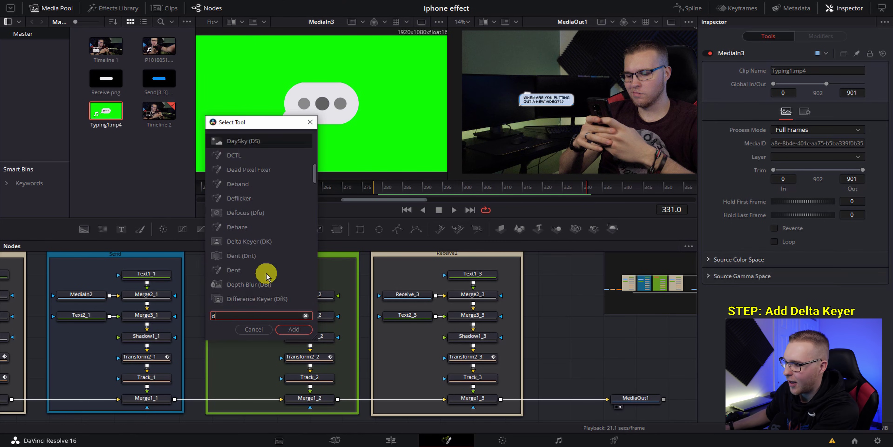
type("elta Keyer")
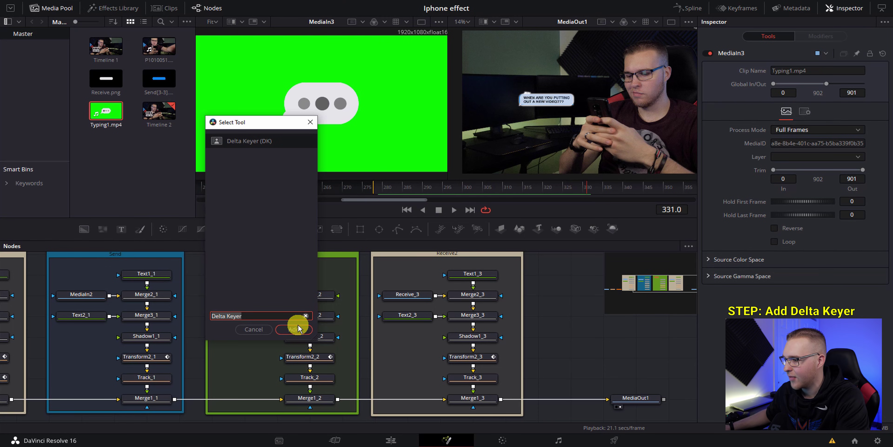
left_click(296, 328)
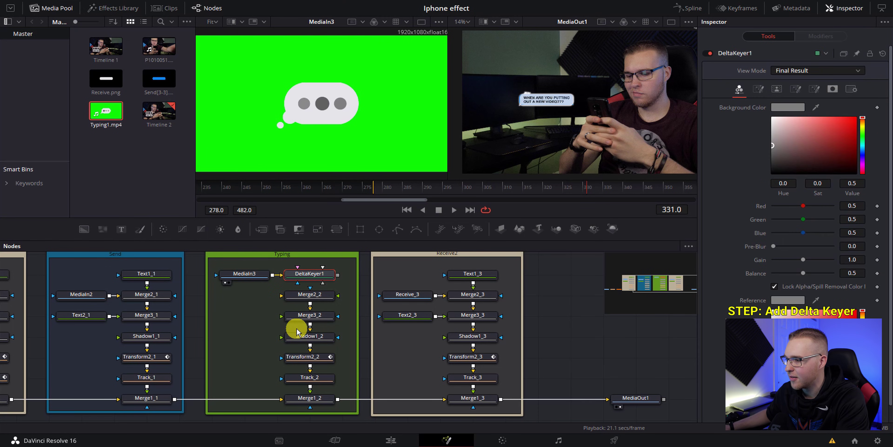
Set the keyer's background colour to the clip's sampled green screen.
left_click(792, 107)
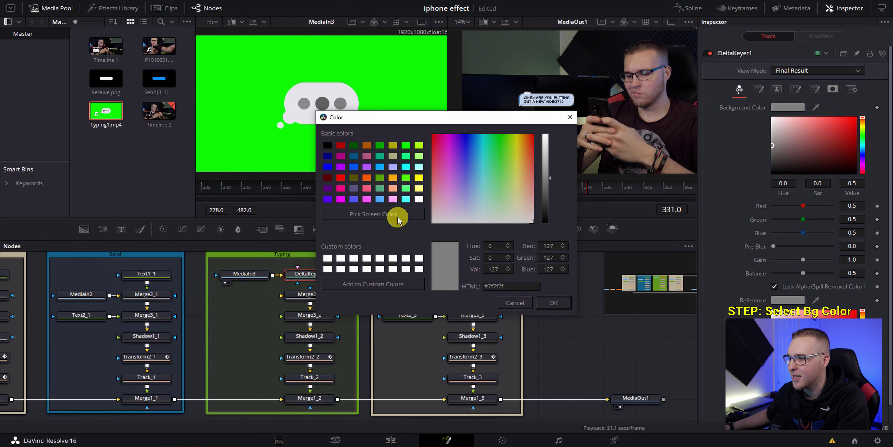
left_click(399, 217)
left_click(406, 177)
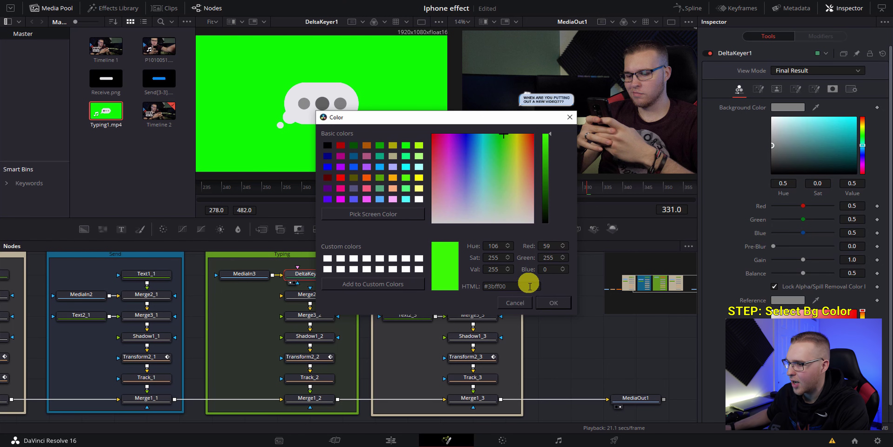
left_click(551, 303)
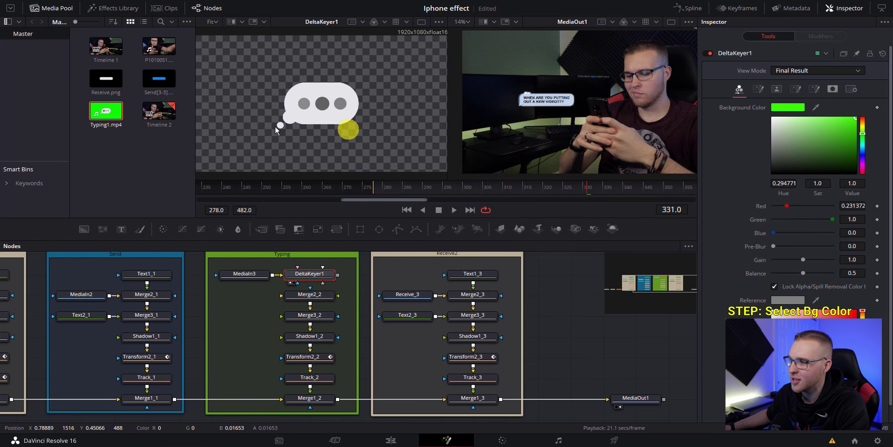
Delete Merge2_2 and connect DeltaKeyer1's output into Merge3_2.
scroll(301, 118, "up", 4)
scroll(303, 108, "down", 3)
left_click(309, 295)
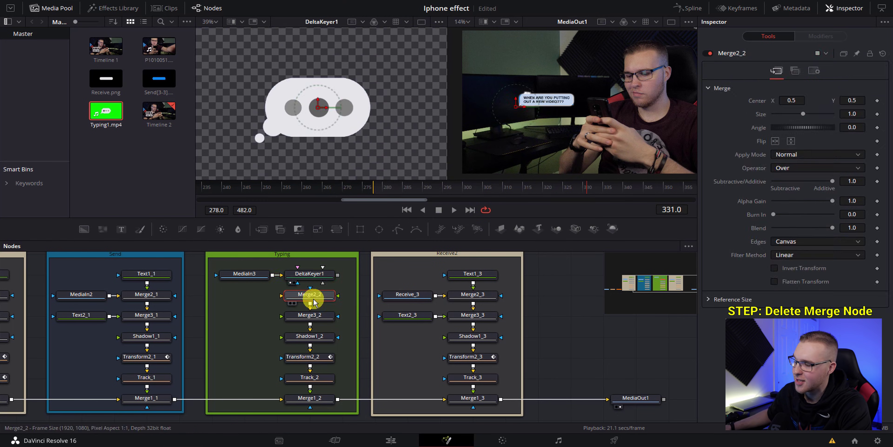
key("Delete")
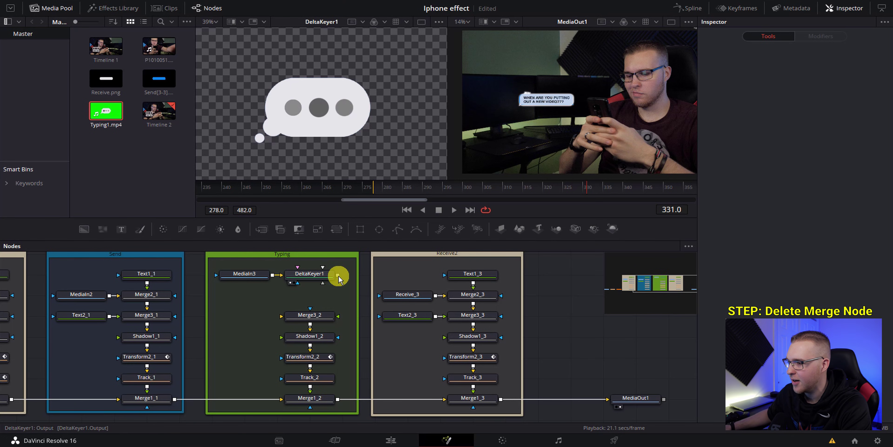
left_click_drag(323, 312, 323, 315)
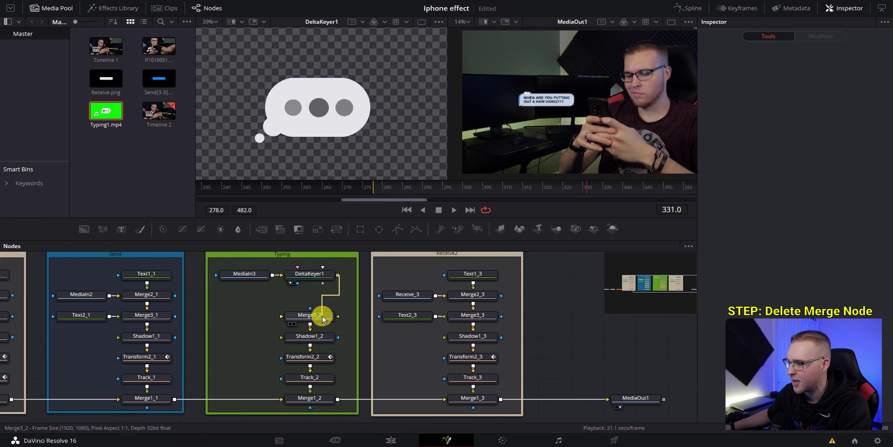
left_click_drag(323, 318, 319, 309)
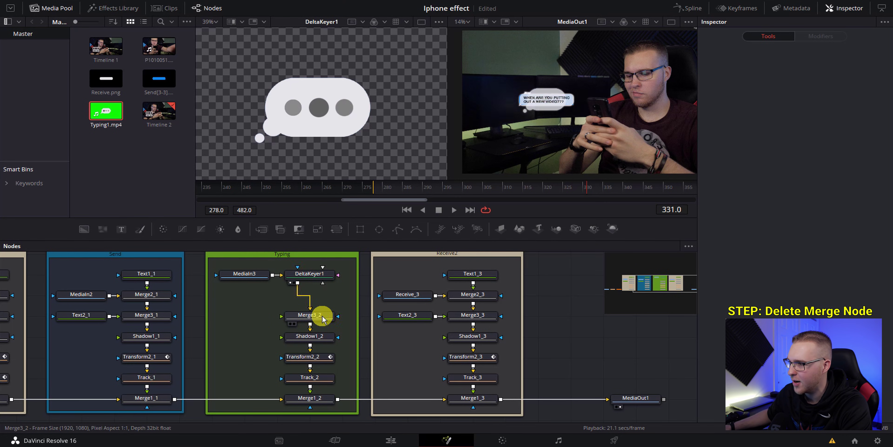
Add a Transform after DeltaKeyer1 that scales the typing bubble to 0.5, center X 0.39.
left_click(319, 274)
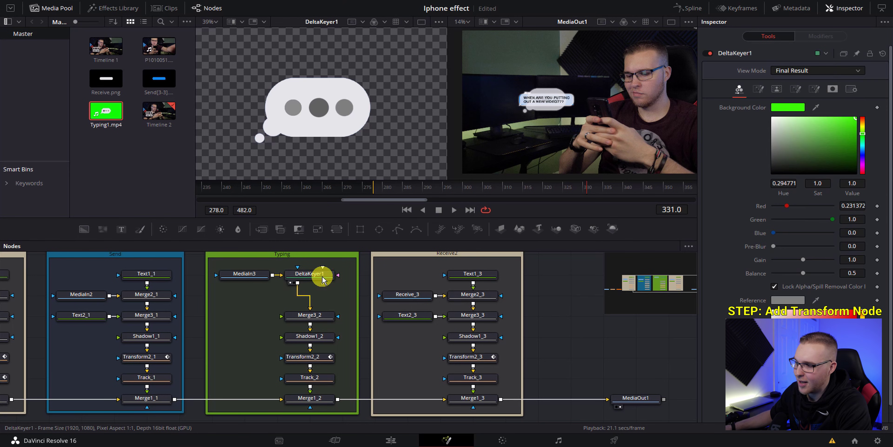
left_click(336, 231)
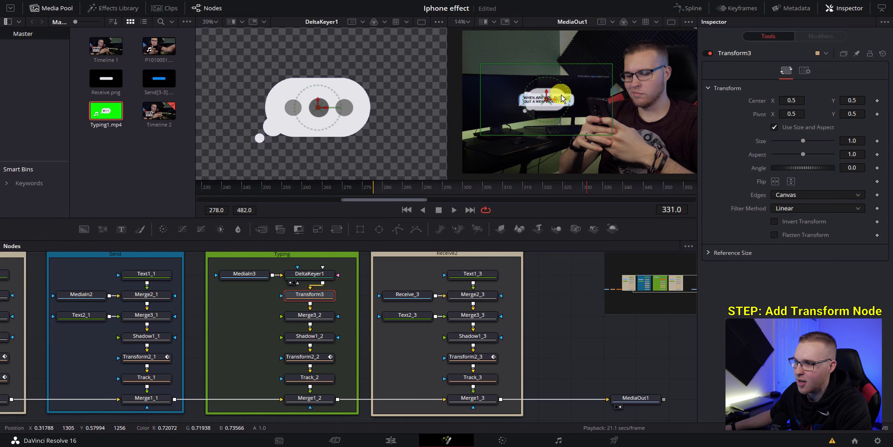
scroll(555, 94, "up", 5)
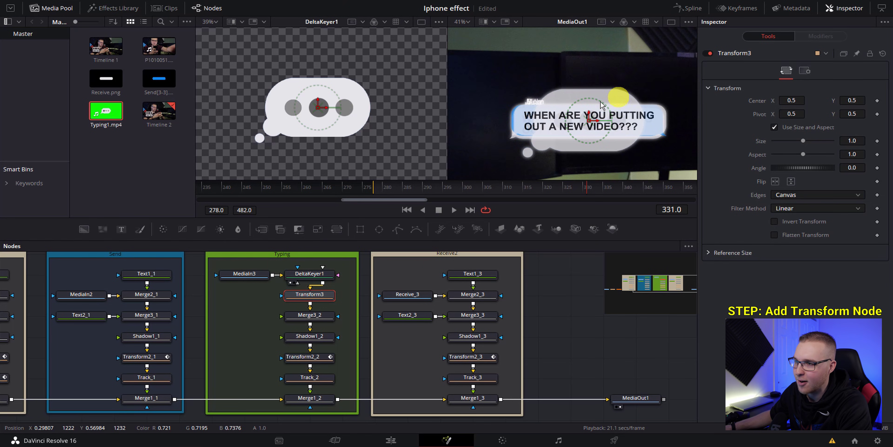
scroll(572, 107, "down", 2)
left_click_drag(803, 140, 788, 142)
left_click_drag(793, 101, 732, 106)
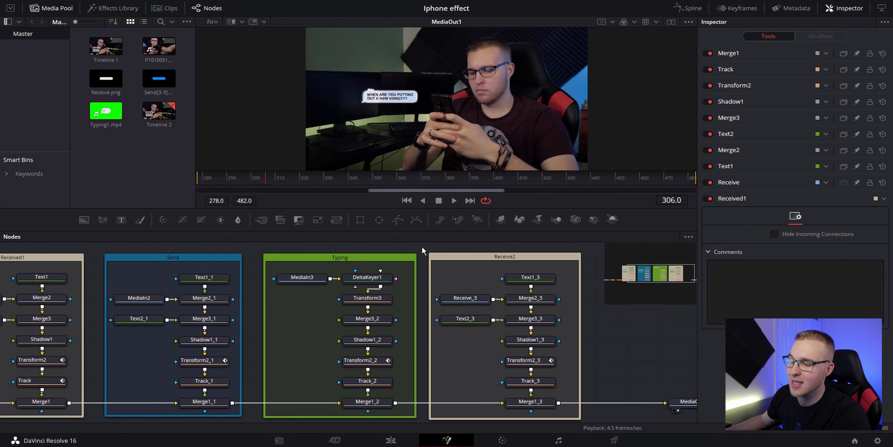
Replace the Text1_3 message with 'YOU ARE THE WORST!' and return to an earlier frame.
scroll(426, 247, "left", 1)
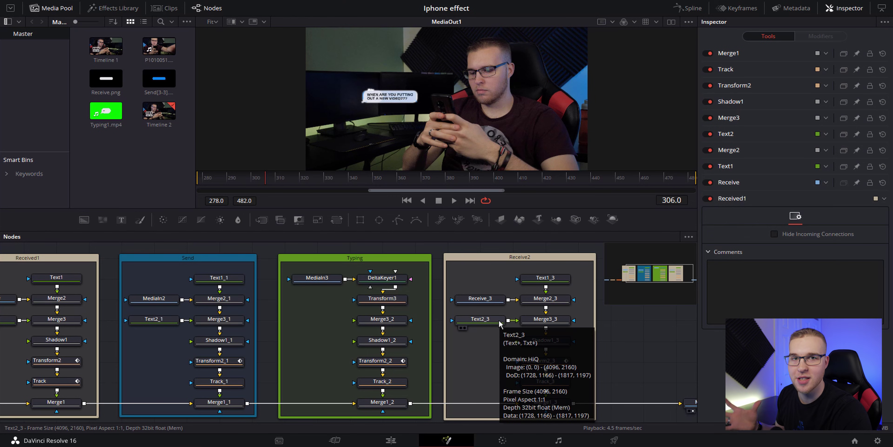
left_click(545, 278)
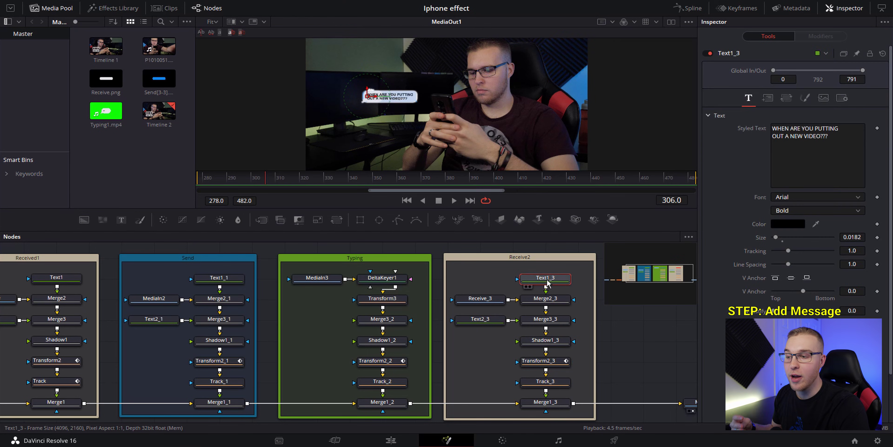
left_click(843, 147)
key("ctrl+a")
type("YOU ARE THE W")
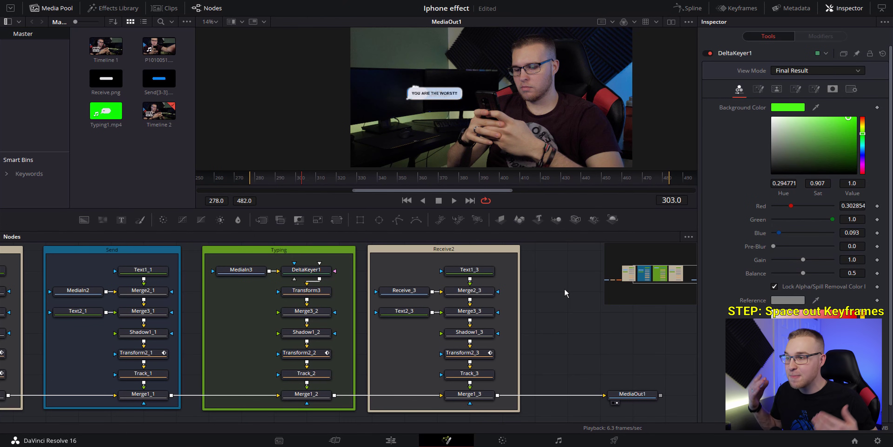
left_click(249, 183)
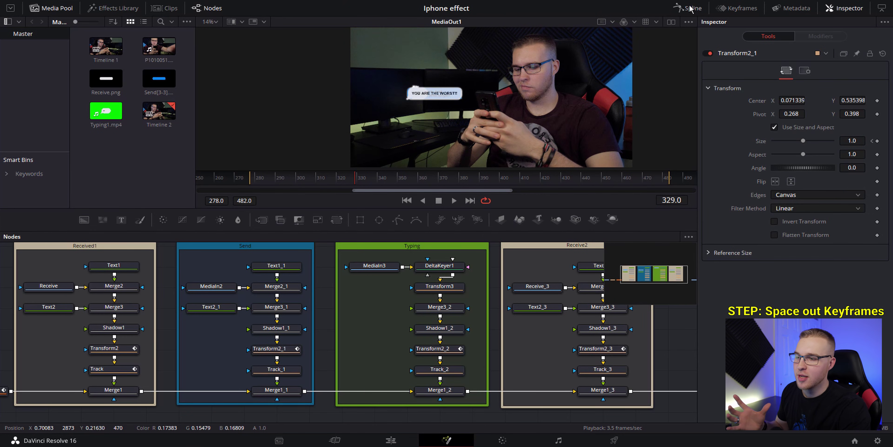
In the Spline graph, drag Transform2_3's Size keyframes to frame 436 and play back to check.
left_click(690, 8)
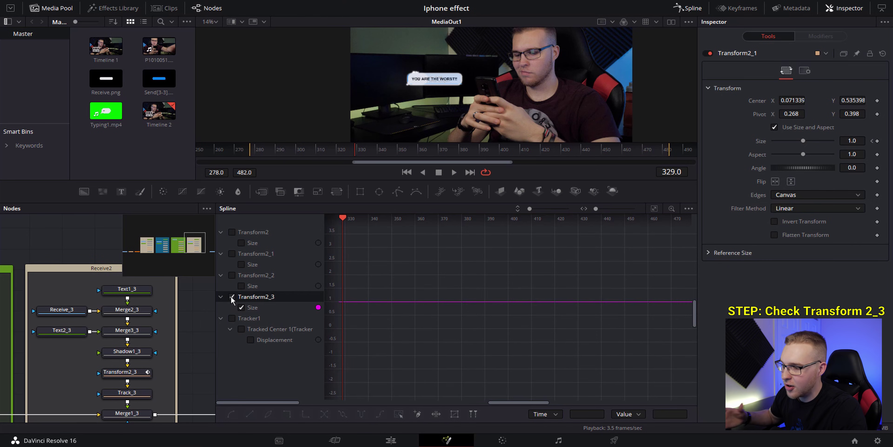
left_click(231, 296)
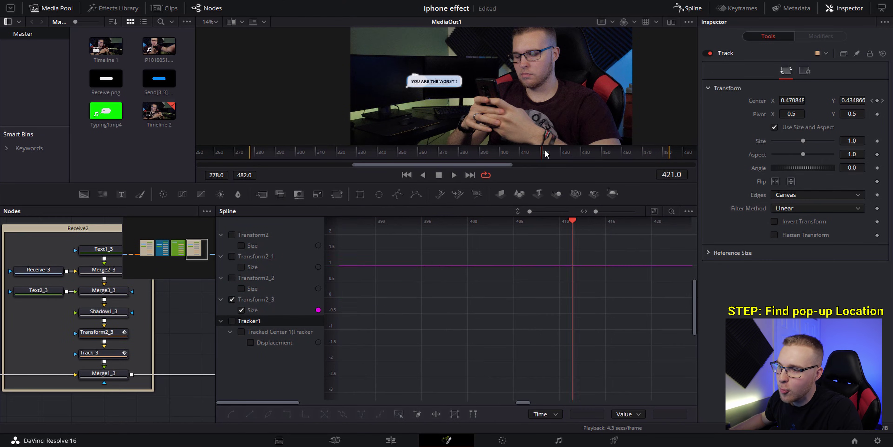
left_click_drag(545, 154, 574, 153)
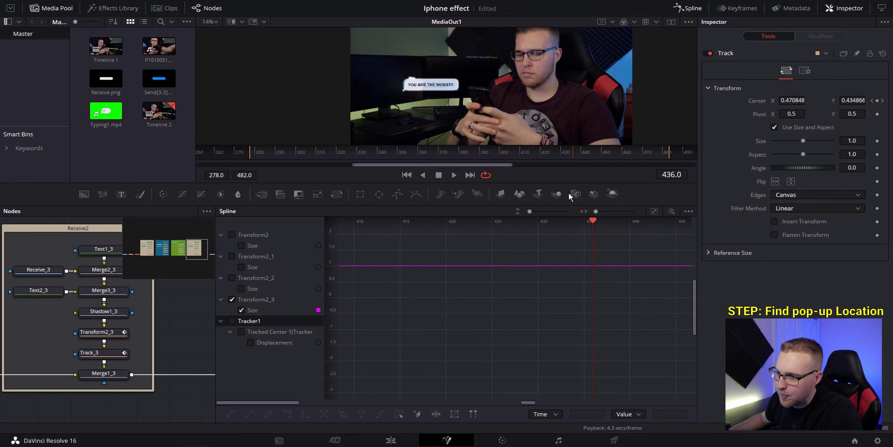
key("ctrl+f")
key("ctrl+a")
left_click_drag(343, 264, 395, 313)
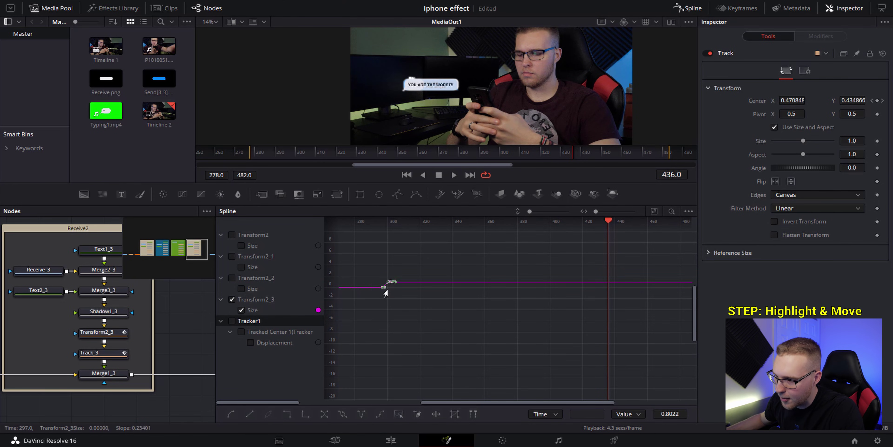
left_click_drag(576, 288, 607, 291)
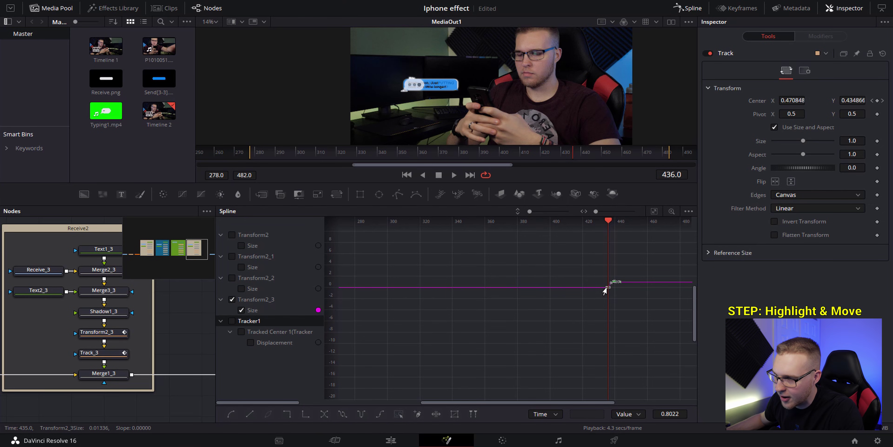
key("space")
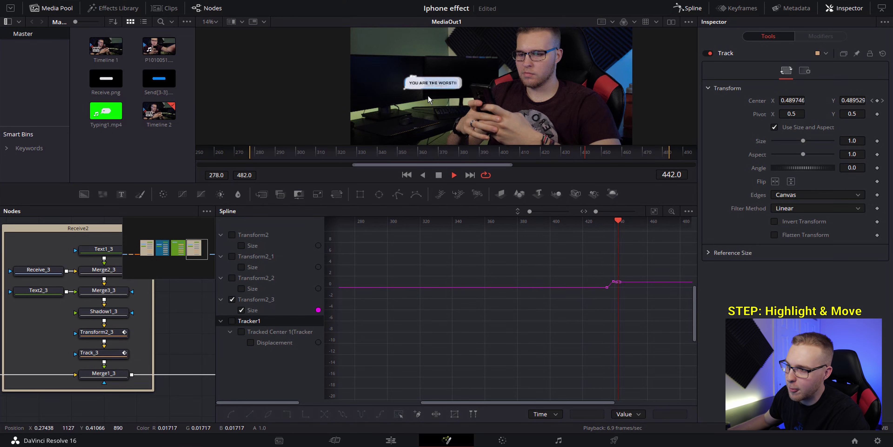
key("space")
left_click(236, 300)
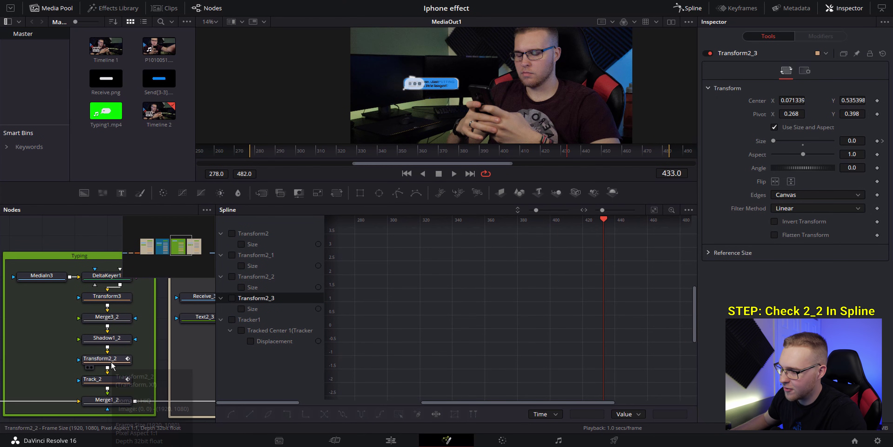
Drag Transform2_2's rising Size keyframes right to about frame 423 in the spline graph.
left_click(232, 276)
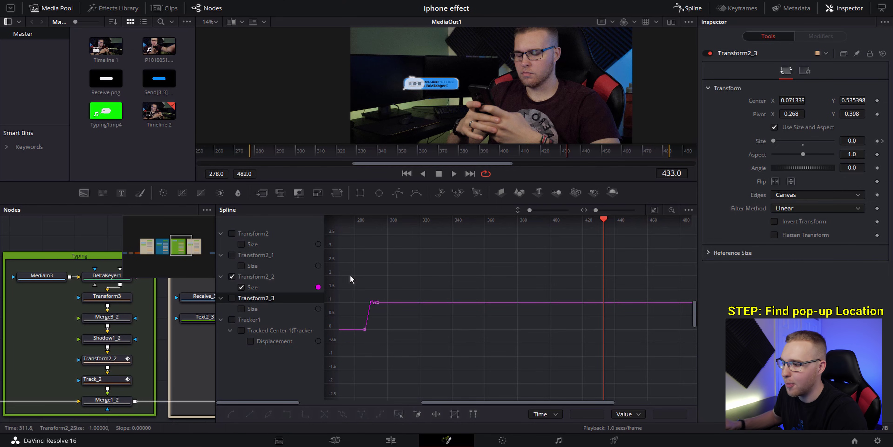
left_click_drag(354, 286, 388, 348)
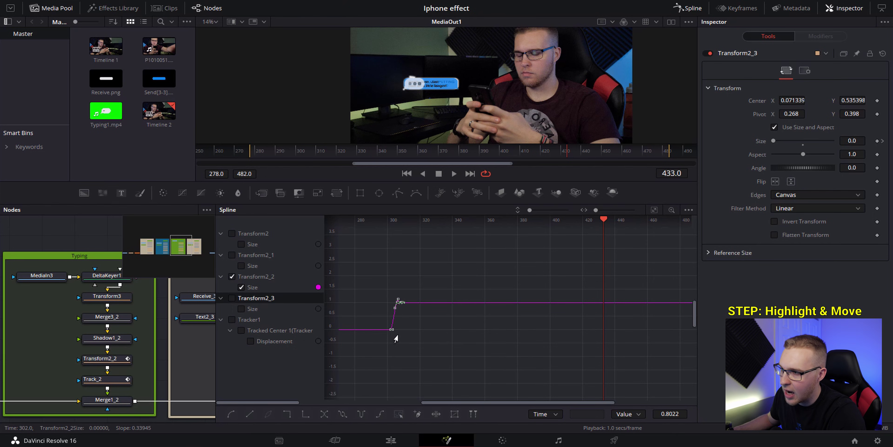
left_click_drag(400, 338, 592, 343)
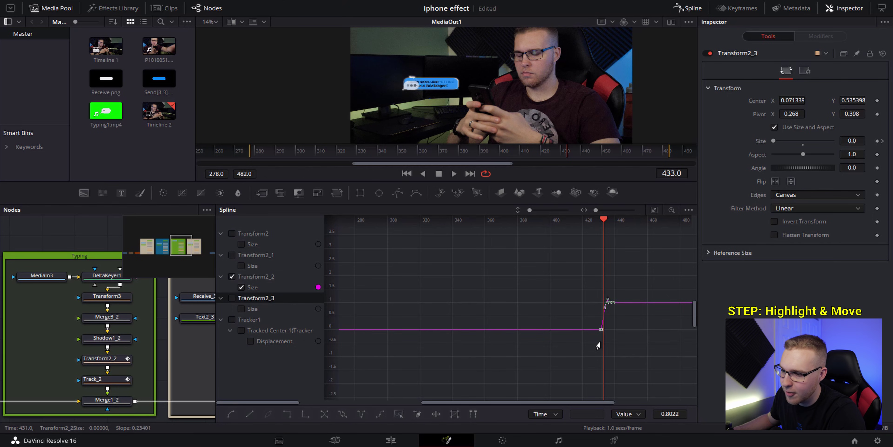
left_click(232, 276)
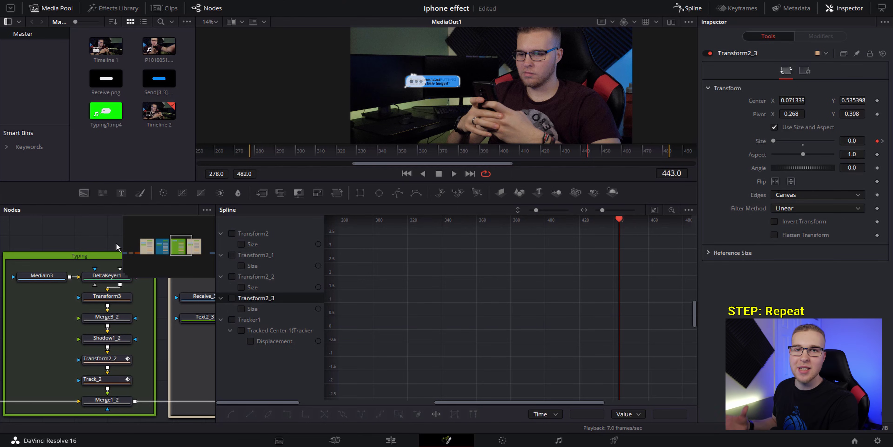
Keyframe Transform2's Center at frame 331, then set Center Y to 0.75 at frame 335.
left_click(447, 240)
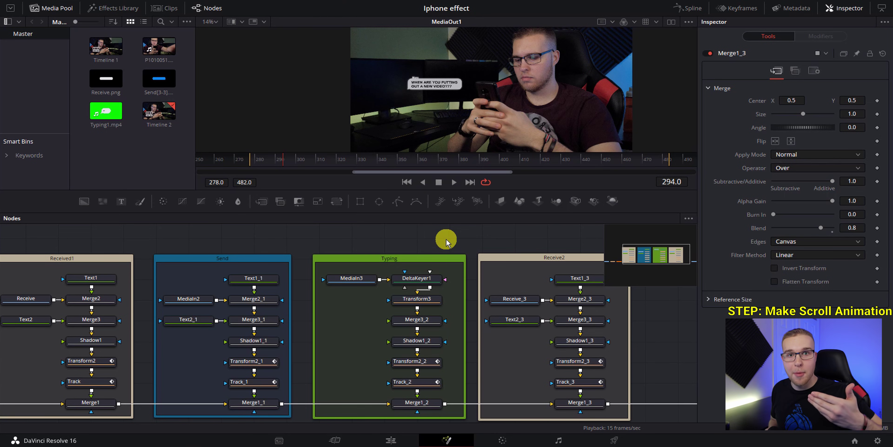
left_click(323, 160)
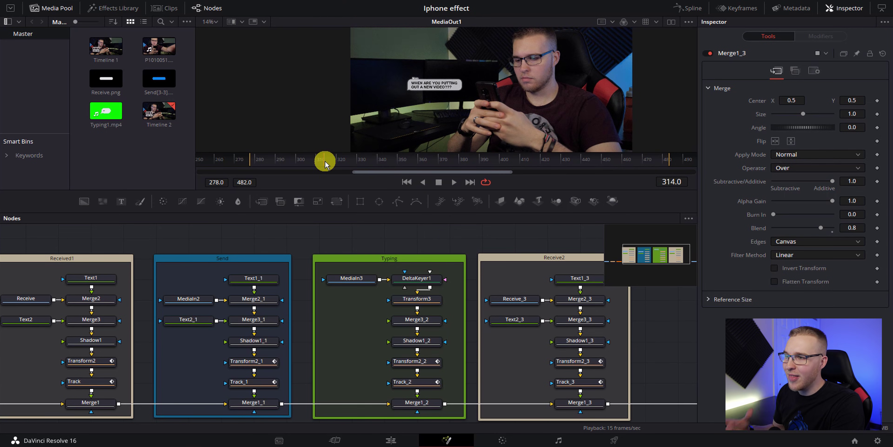
left_click_drag(325, 163, 401, 173)
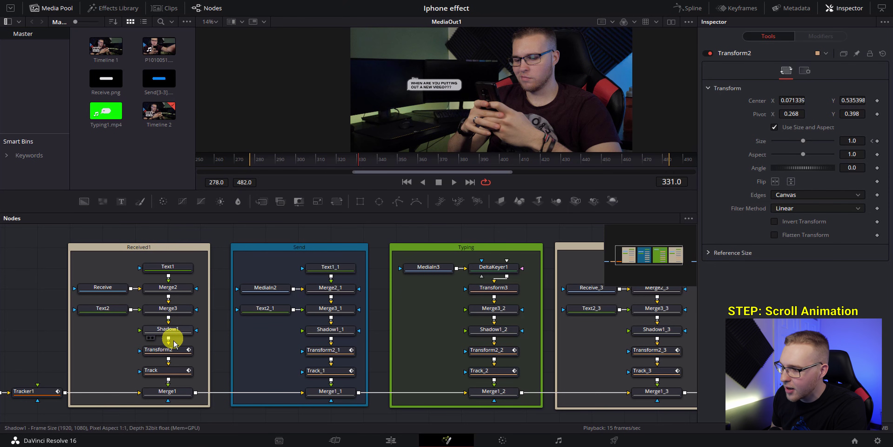
left_click(172, 352)
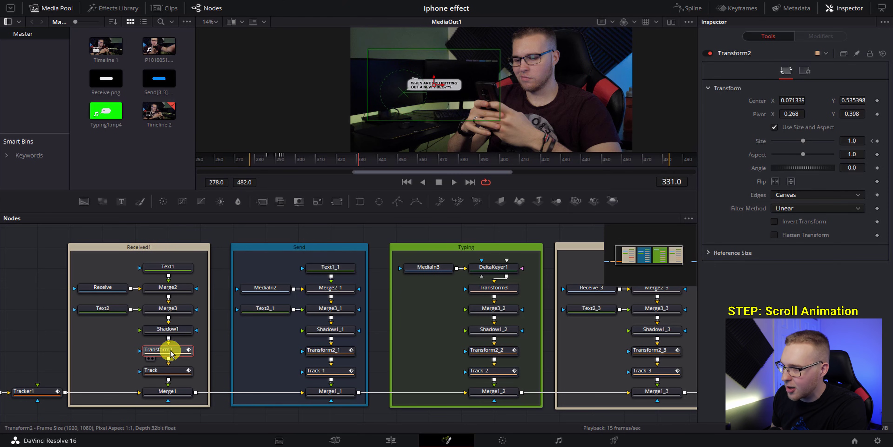
left_click(877, 101)
left_click(418, 237)
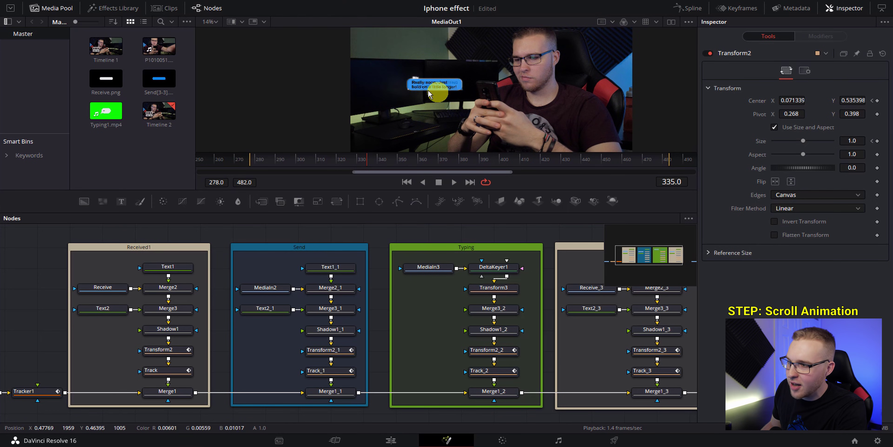
left_click(854, 100)
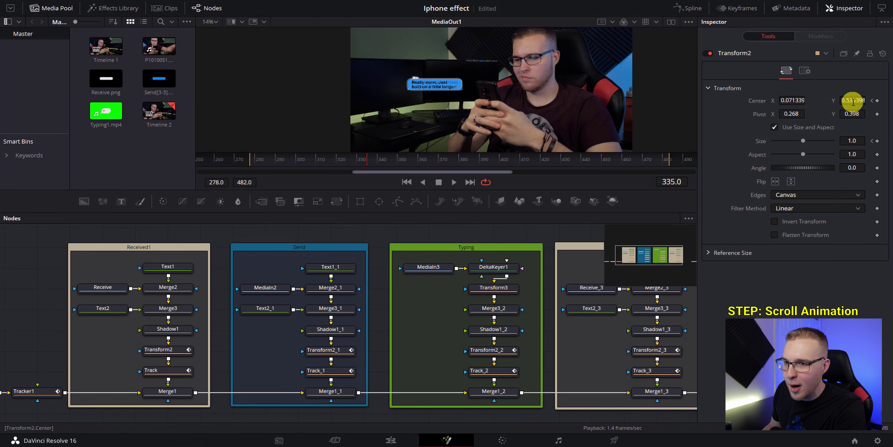
type("0.75")
key("Return")
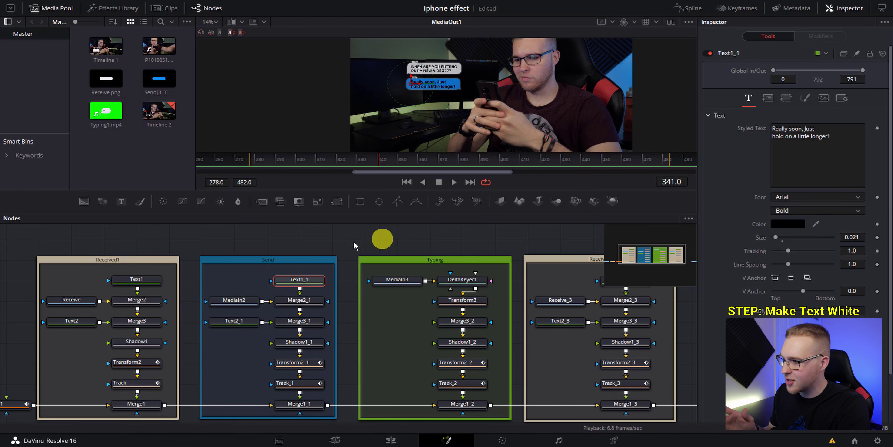
Set Text1_1's text colour to white in the Color dialog.
left_click(785, 225)
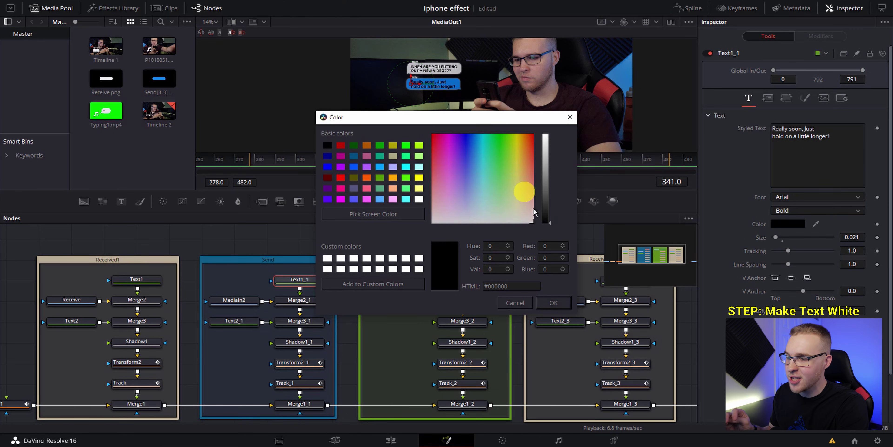
left_click_drag(546, 213, 569, 87)
left_click(569, 116)
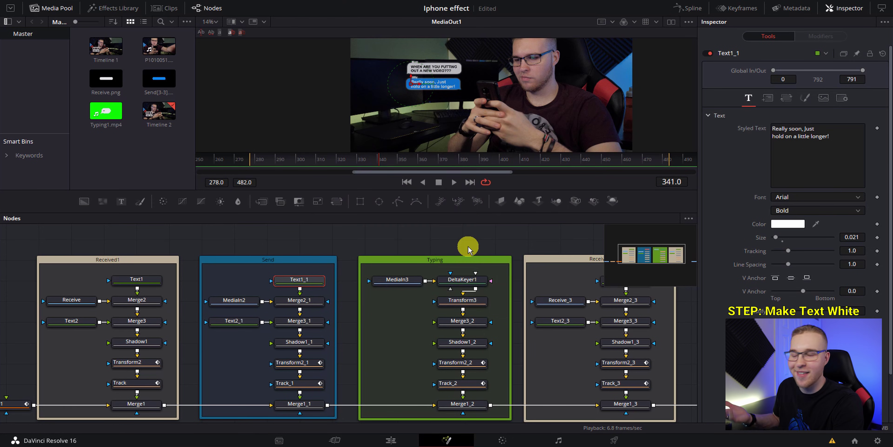
Keyframe Transform2_1's Center at frame 426, then raise Center Y to 0.75 by frame 430.
left_click_drag(520, 159, 568, 166)
left_click(430, 97)
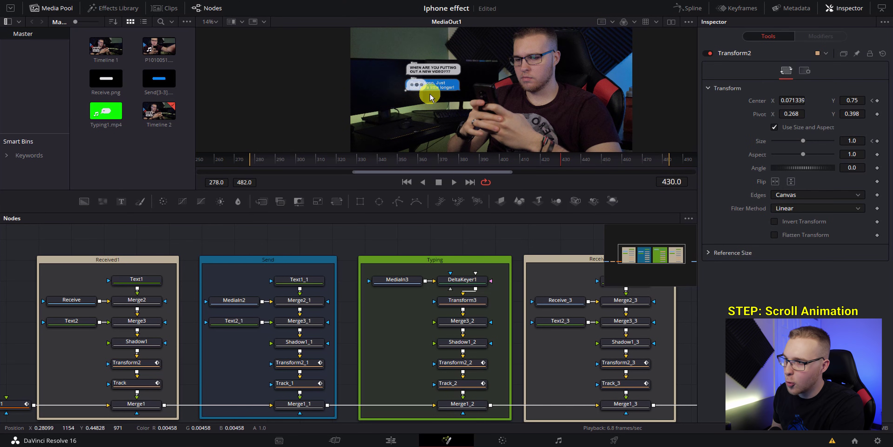
key("Left")
key("Left")
key("Left")
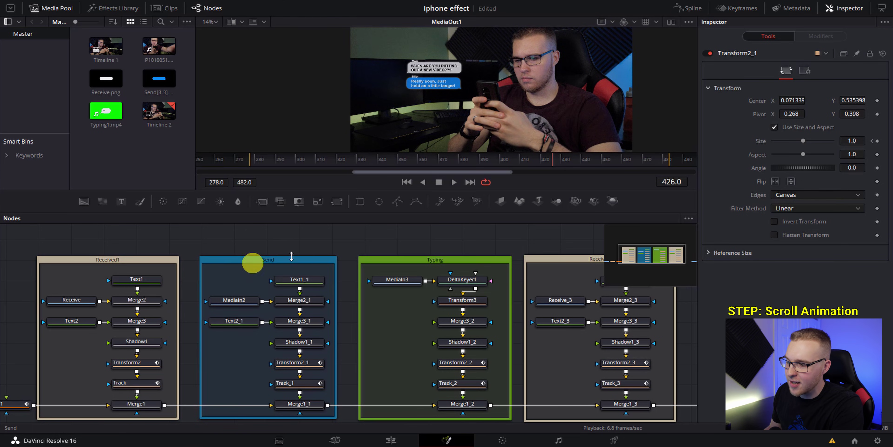
left_click(298, 361)
left_click(297, 361)
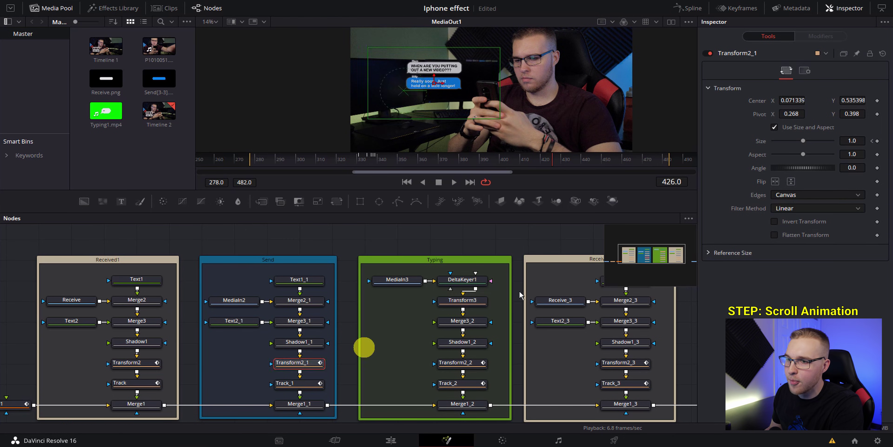
left_click(878, 100)
key("Right")
key("Right")
key("Right")
key("Right")
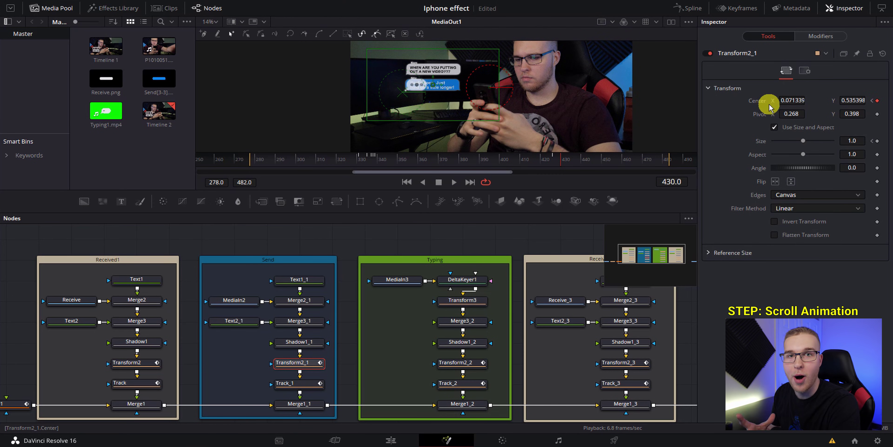
left_click(852, 100)
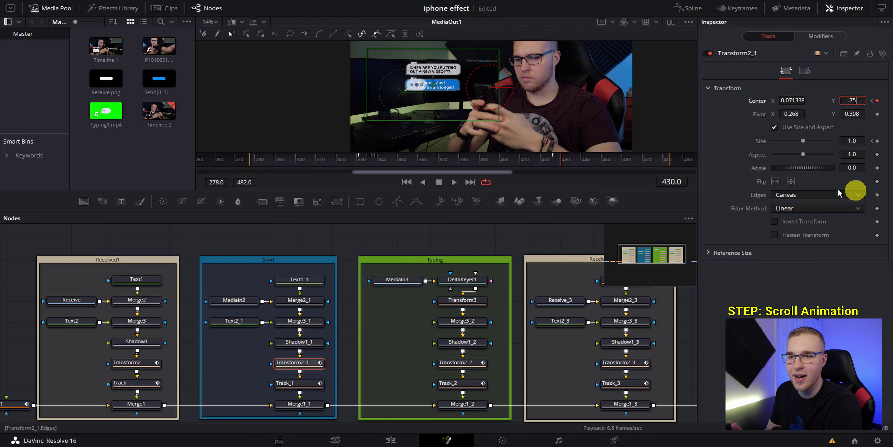
key("Return")
key("Left")
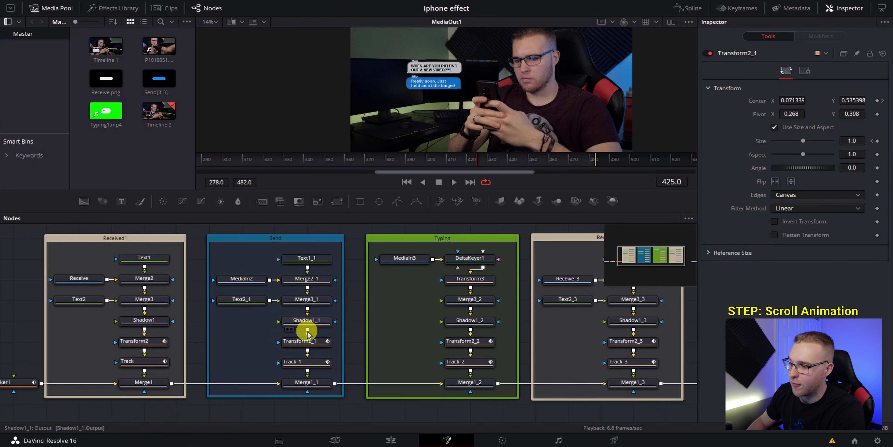
left_click(304, 341)
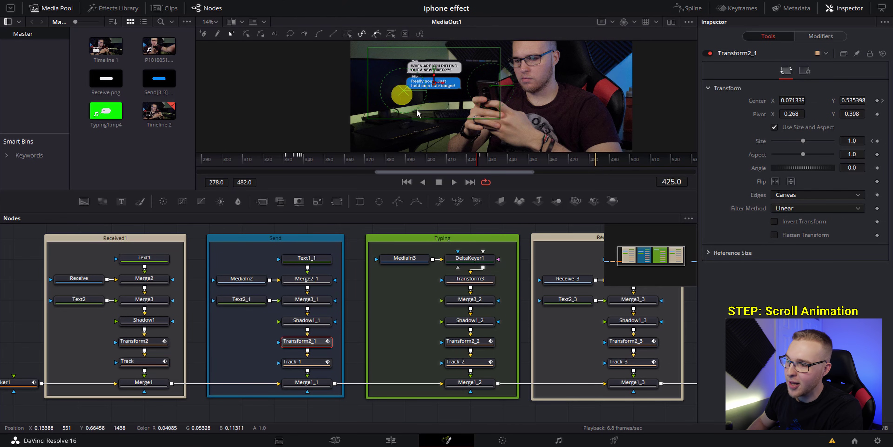
left_click(482, 161)
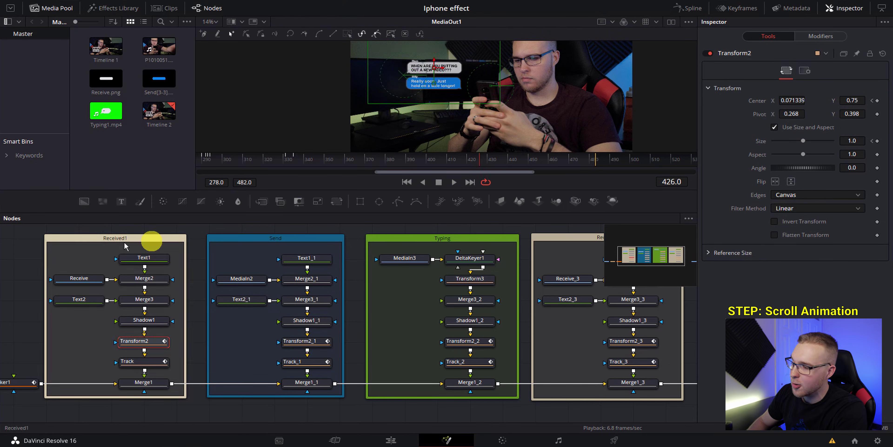
Set Transform2's Center Y to 0.9 at frame 429 and save the project.
left_click(147, 342)
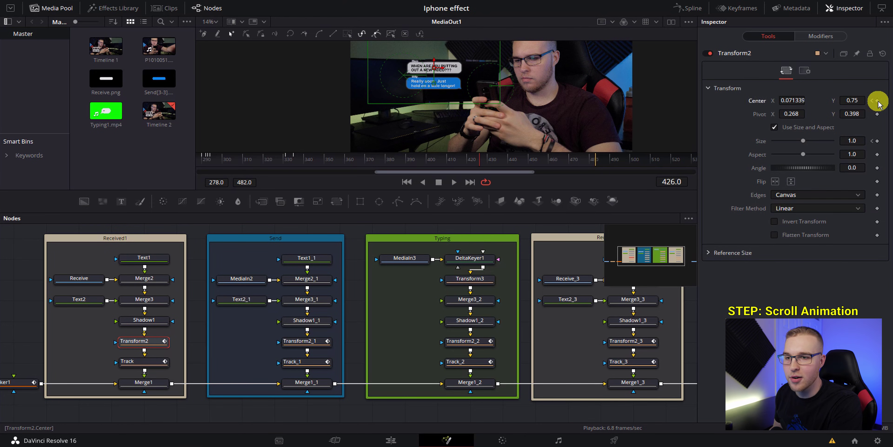
key("Right")
key("Right")
key("Right")
key("Right")
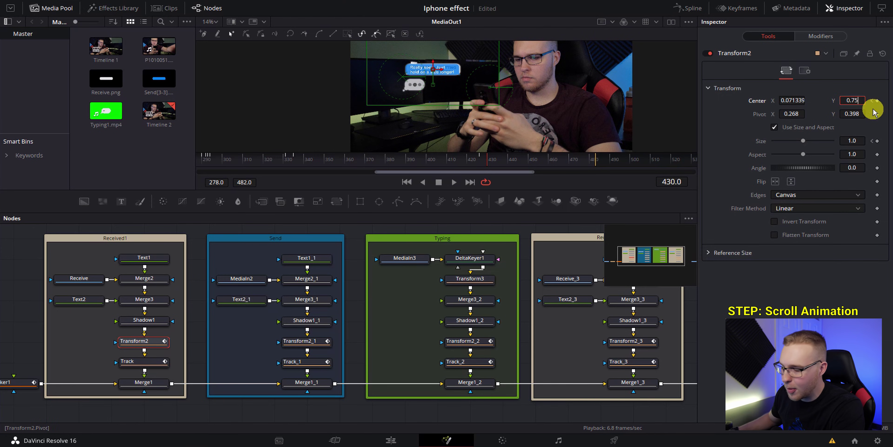
key("BackSpace")
key("BackSpace")
key("Return")
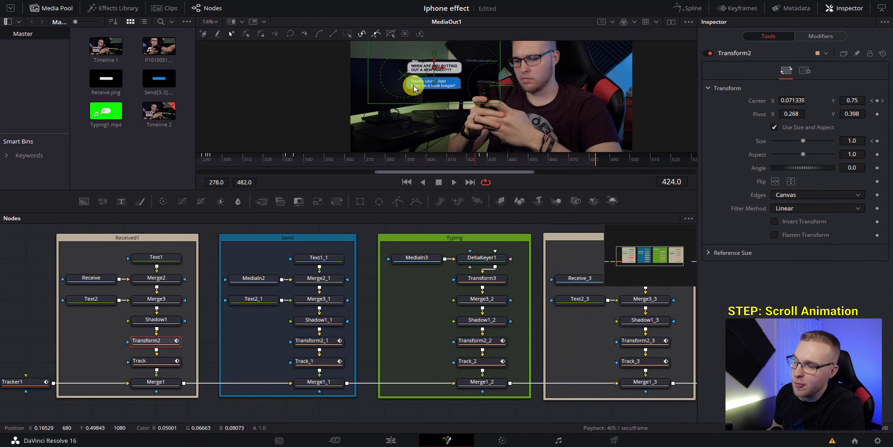
key("Left")
key("Right")
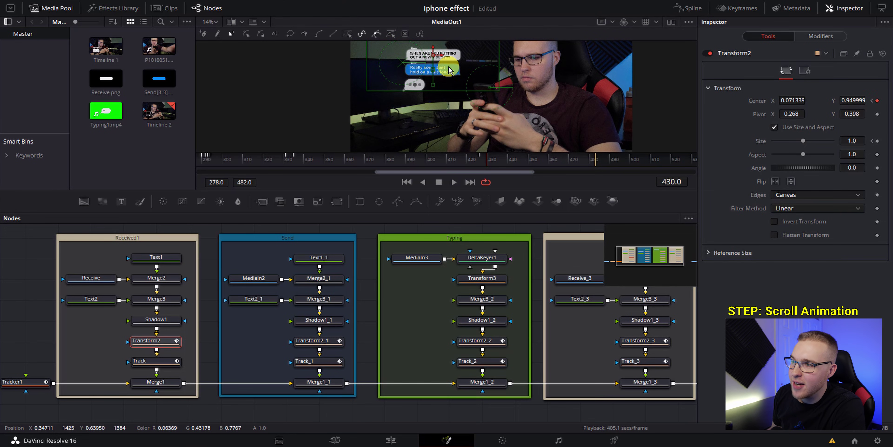
key("Left")
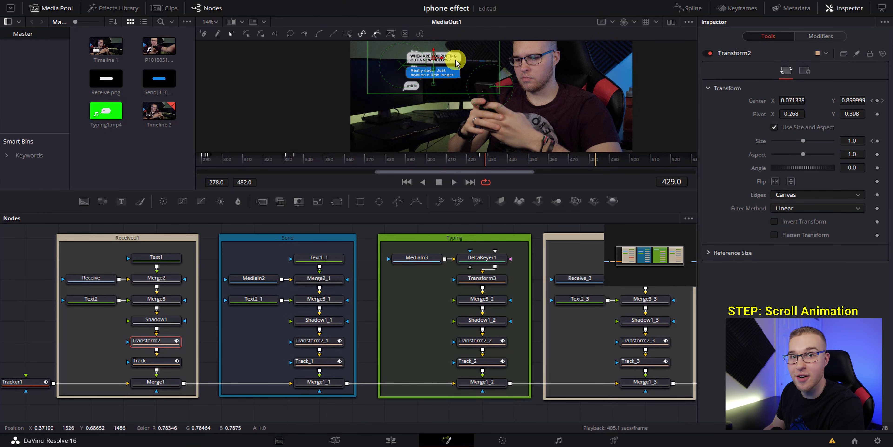
key("ctrl+s")
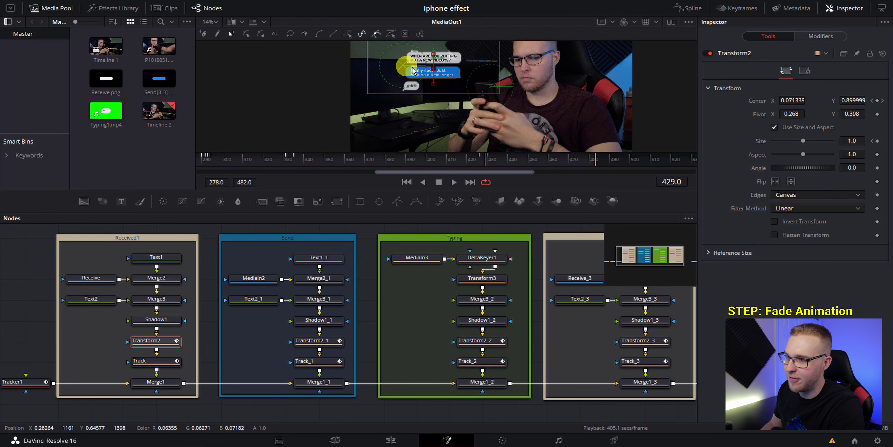
Return to frame 426 and select Merge1 to start the Blend fade.
left_click_drag(484, 164, 480, 161)
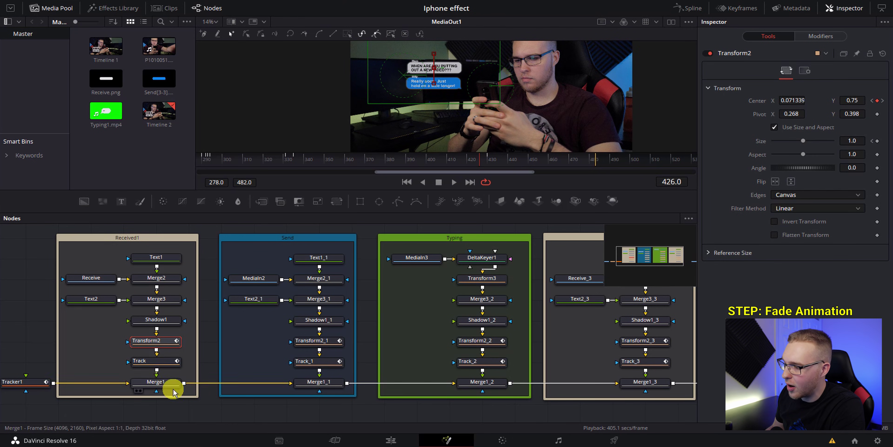
left_click(166, 382)
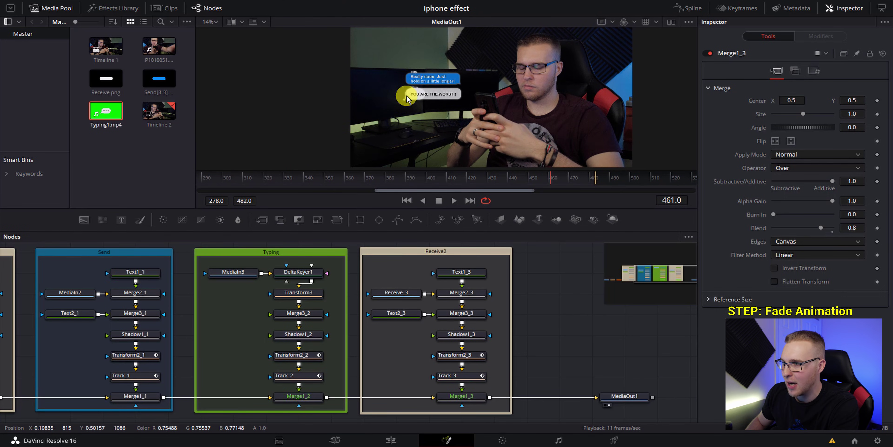
At frame 443, keyframe Transform2_2's Size and pivot, moving the pivot onto the typing bubble.
key("Left")
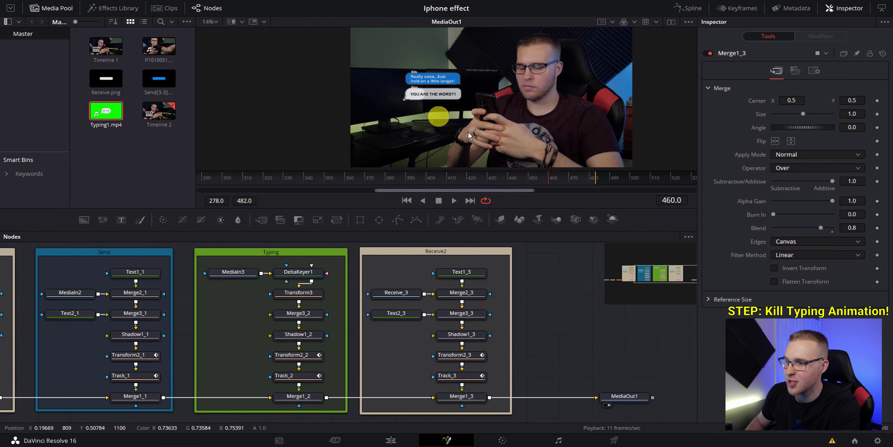
left_click(523, 180)
key("Left")
key("Left")
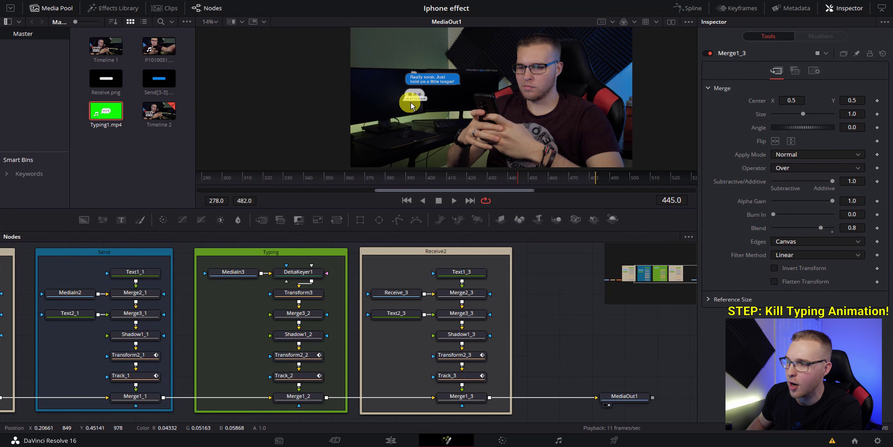
key("Left")
key("Left")
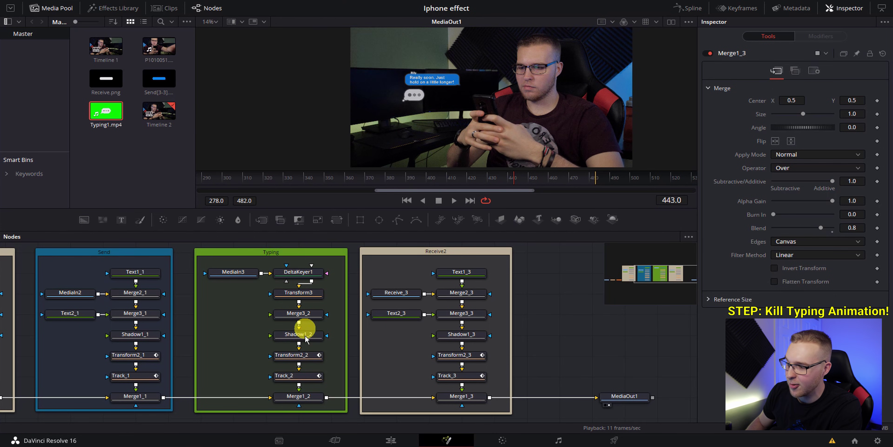
left_click(299, 356)
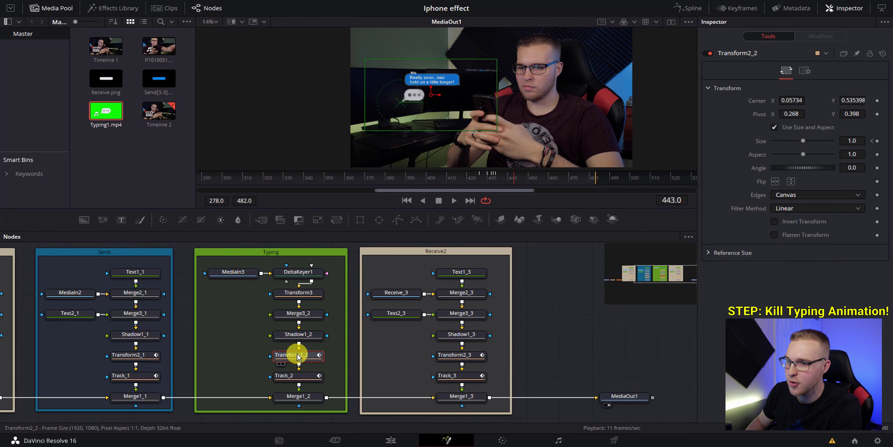
left_click(874, 142)
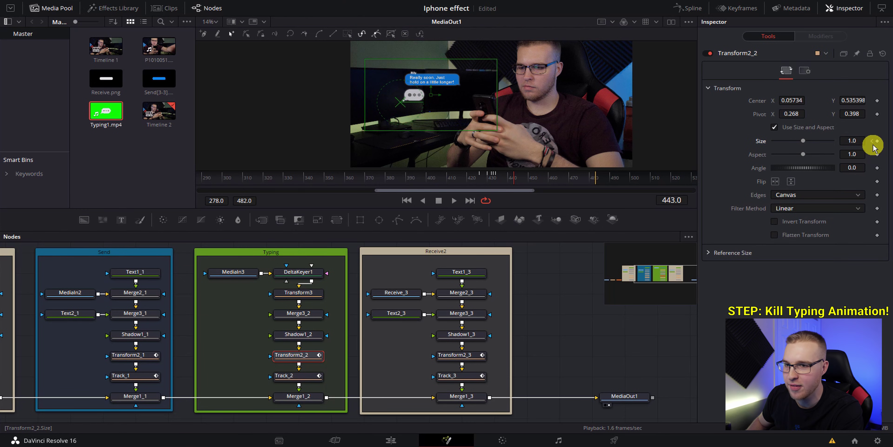
left_click(877, 114)
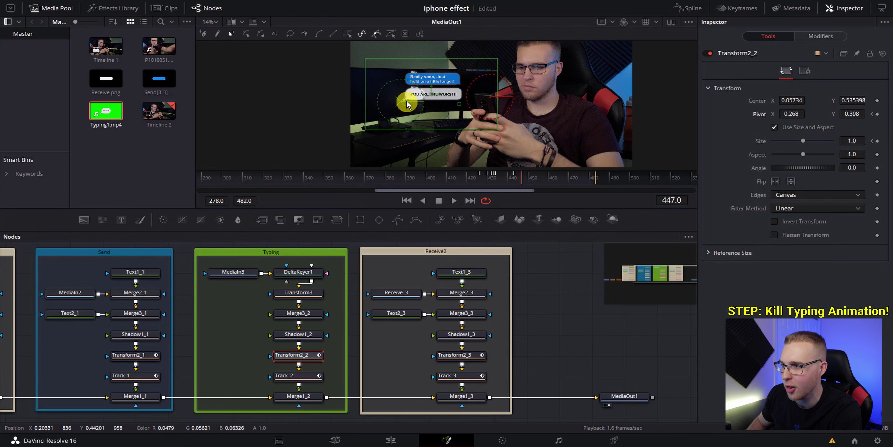
left_click_drag(401, 104, 410, 98)
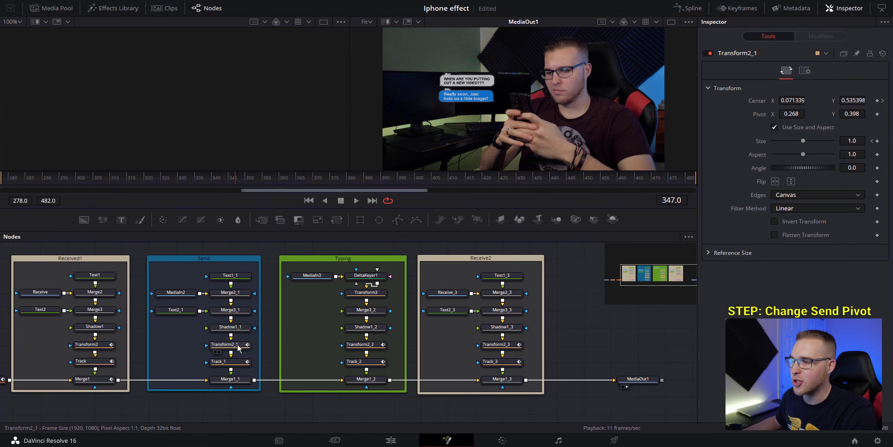
Move Transform2_1's pivot right toward the phone, to about 0.698, 0.367.
left_click(238, 348)
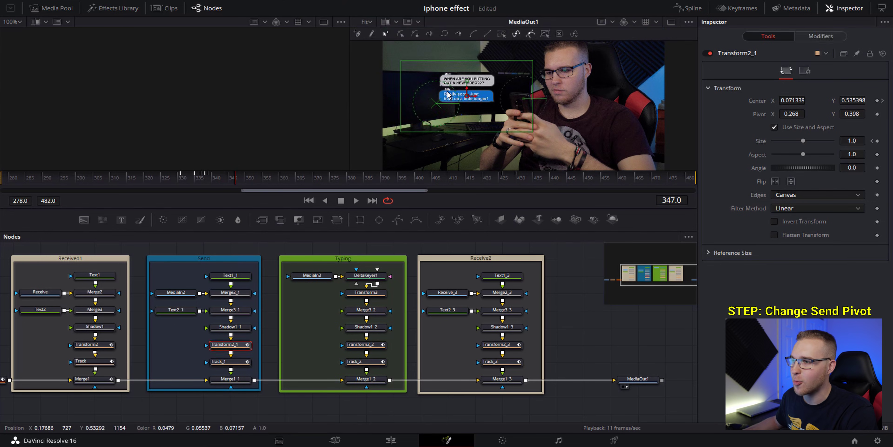
left_click_drag(437, 106, 500, 106)
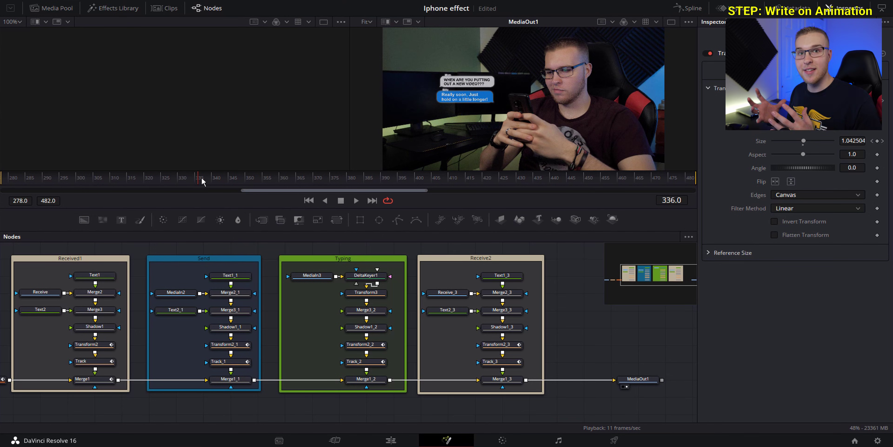
Keyframe Text1_1's Write On End at 0 around frame 341 so the reply starts empty.
left_click_drag(203, 180, 209, 181)
left_click_drag(496, 116, 551, 137)
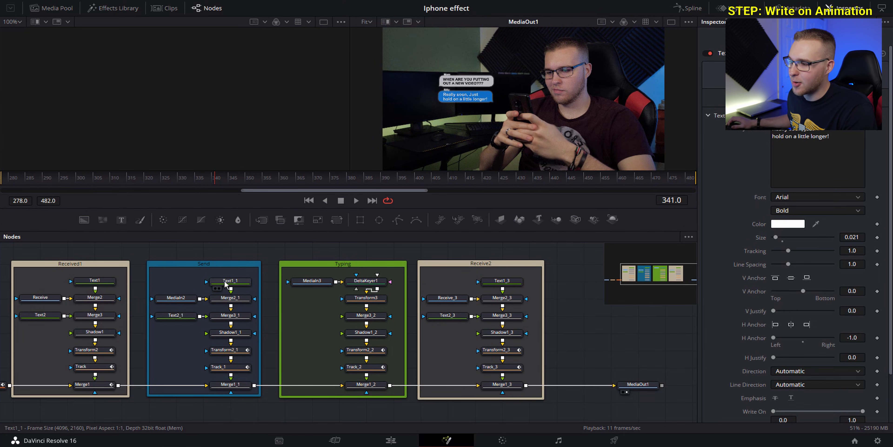
left_click(225, 282)
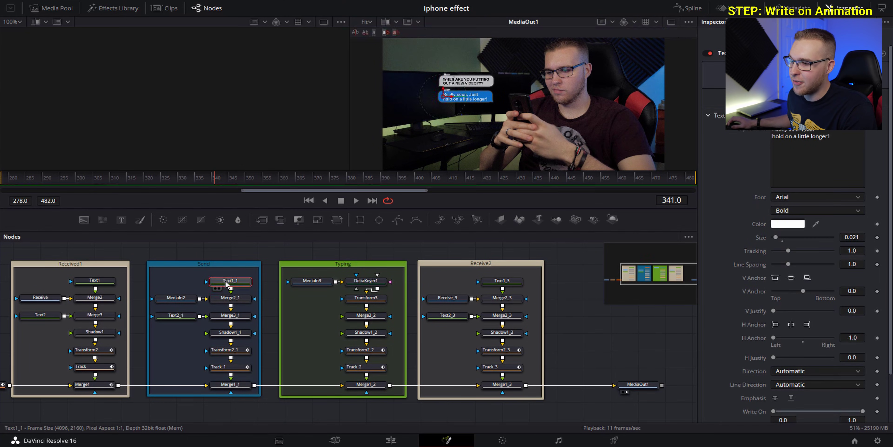
scroll(814, 359, "down", 3)
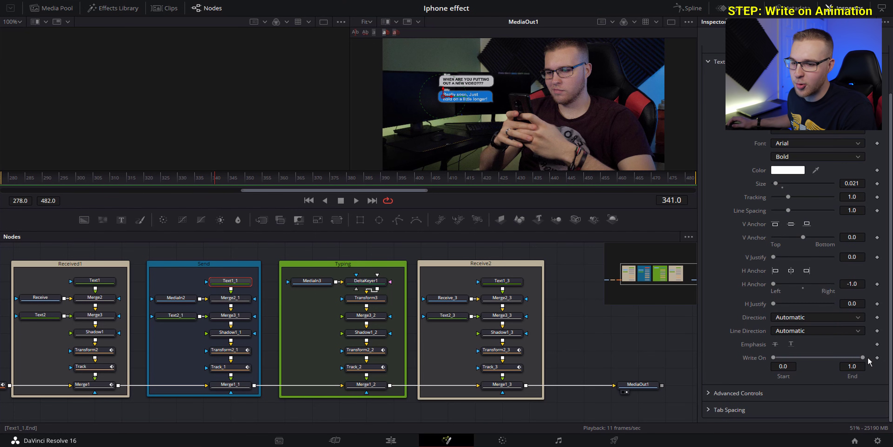
left_click(877, 358)
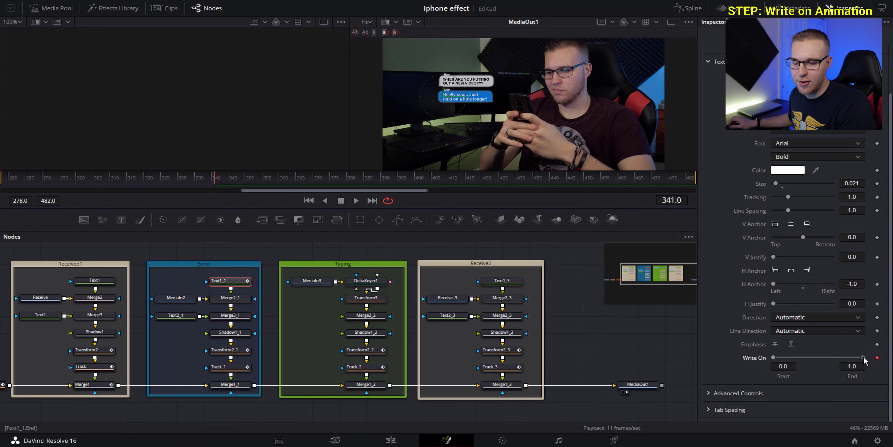
left_click_drag(863, 357, 779, 357)
At frame 387, raise Write On End to reveal the reply, then check it at frame 349.
left_click_drag(262, 184, 486, 185)
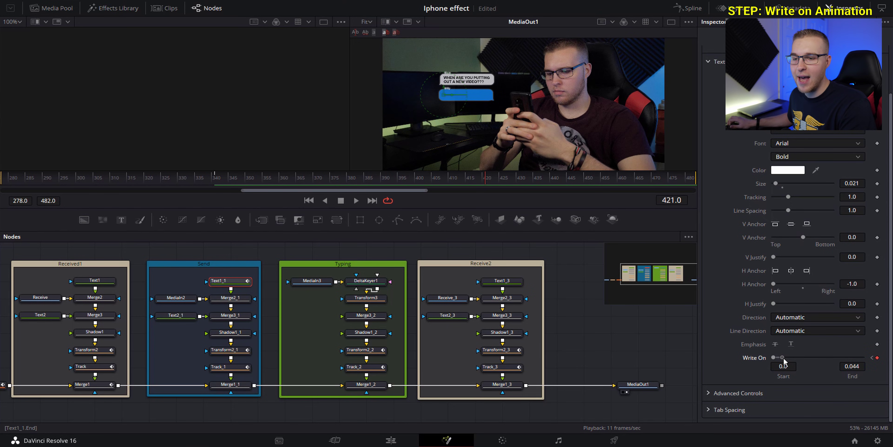
left_click_drag(785, 362, 787, 358)
left_click_drag(242, 184, 217, 180)
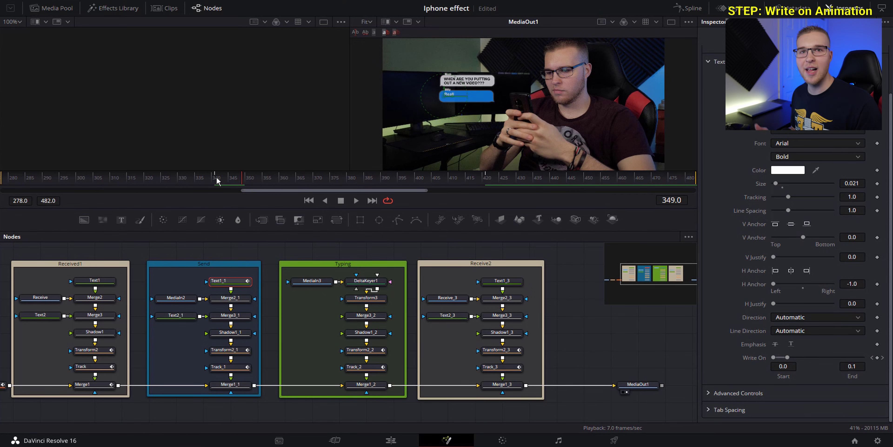